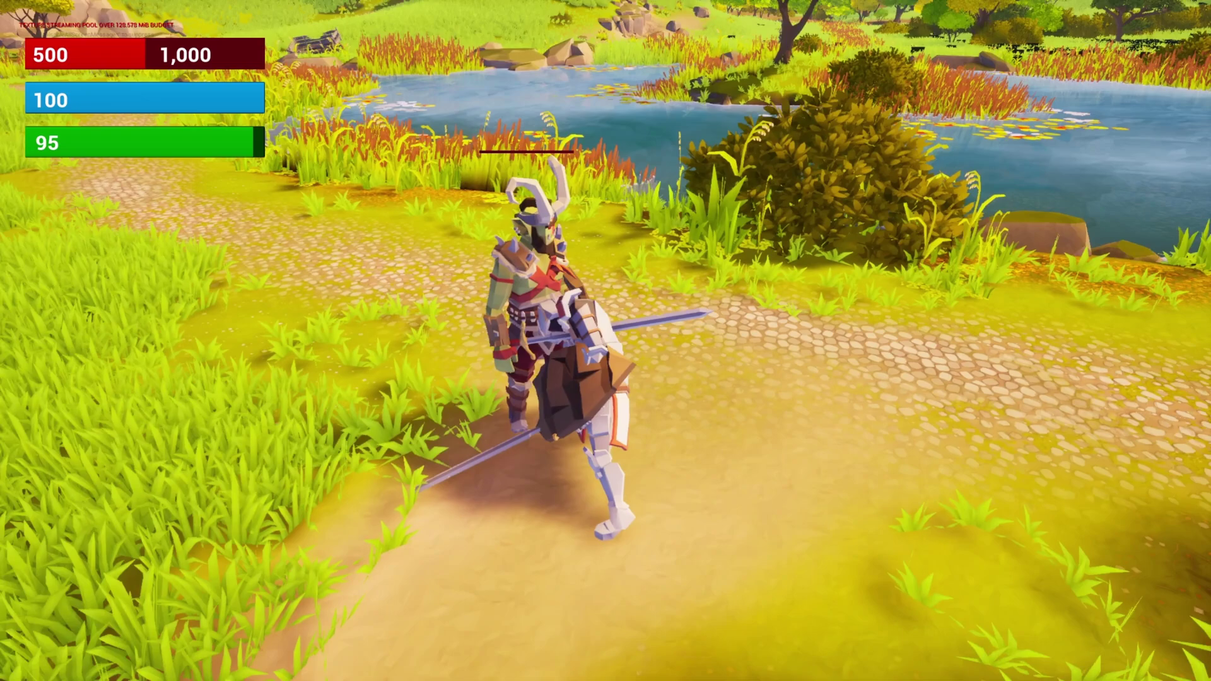
Walk the knight around the enemy on the meadow path in the running game, then end the play session.
key(s)
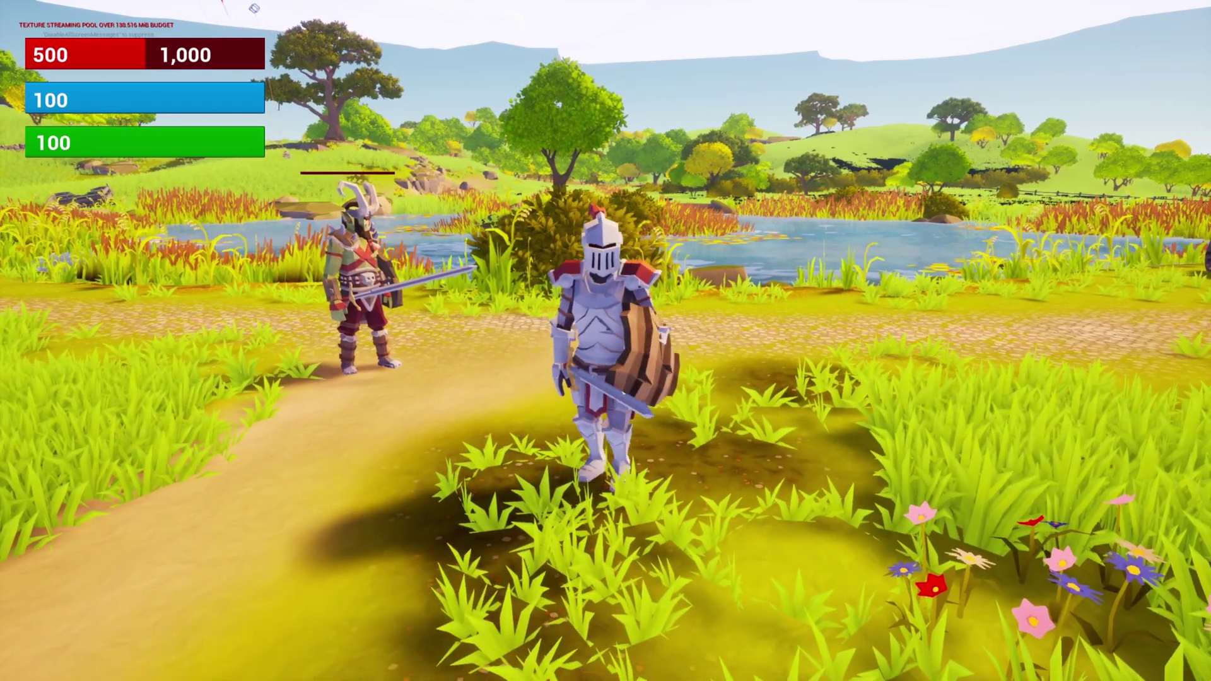
key(a)
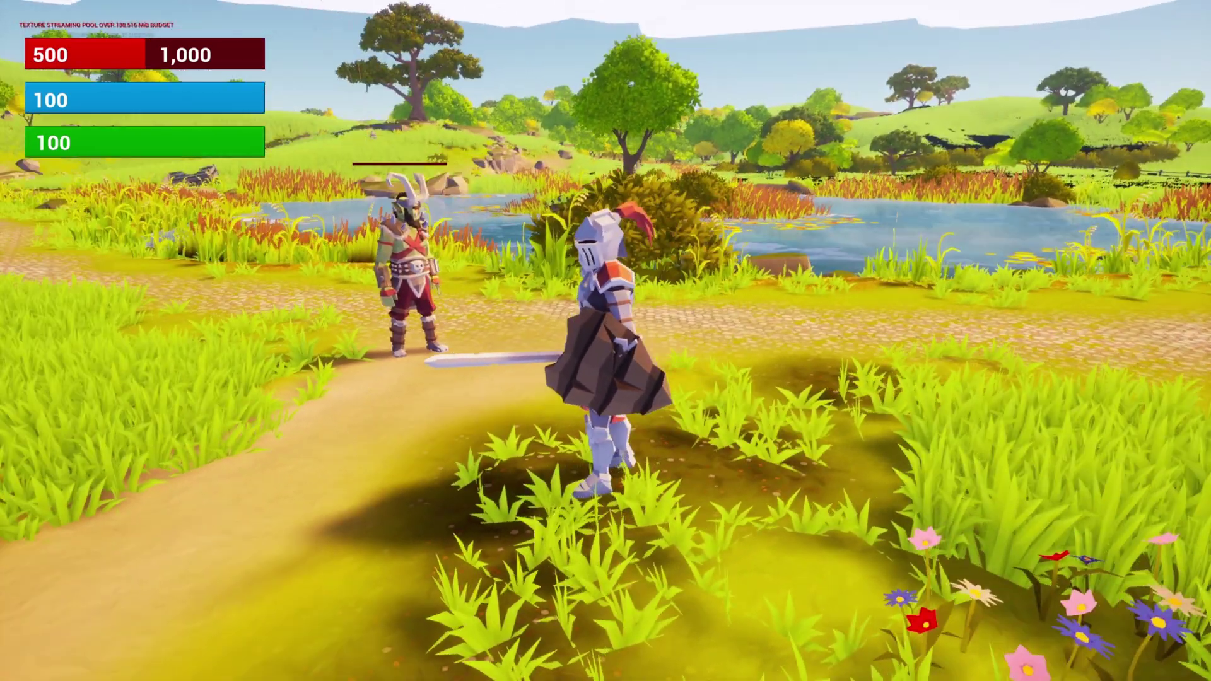
key(a)
key(w)
key(s)
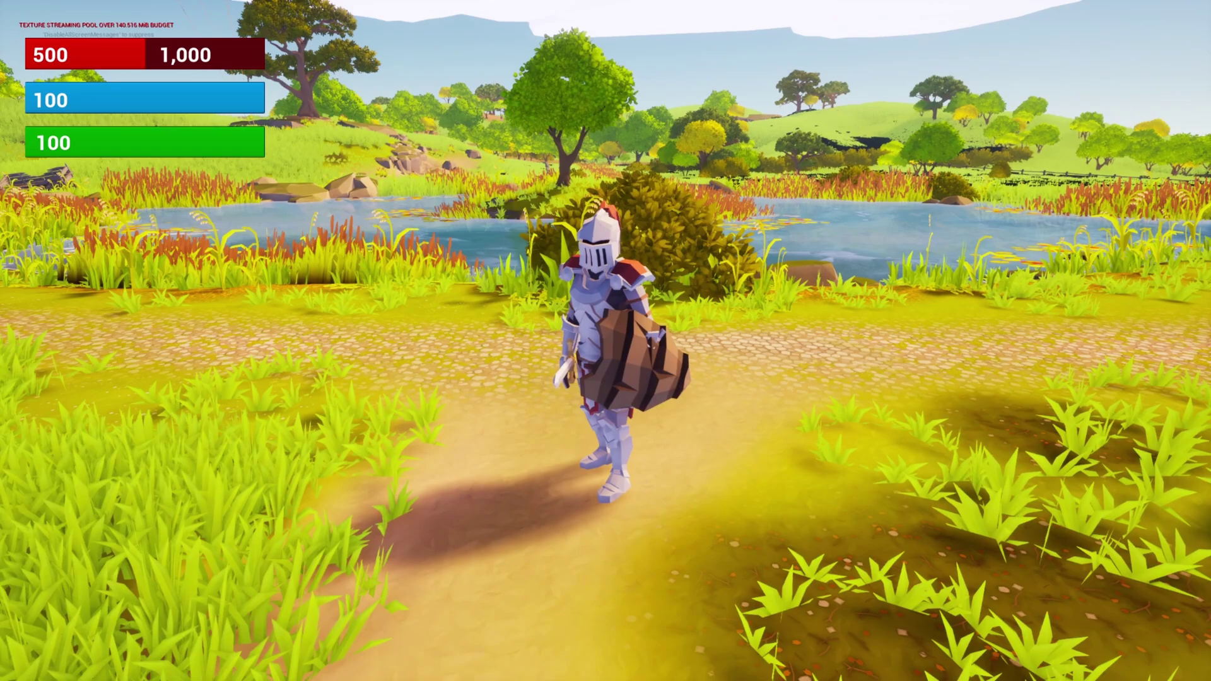
key(d)
key(s)
key(a)
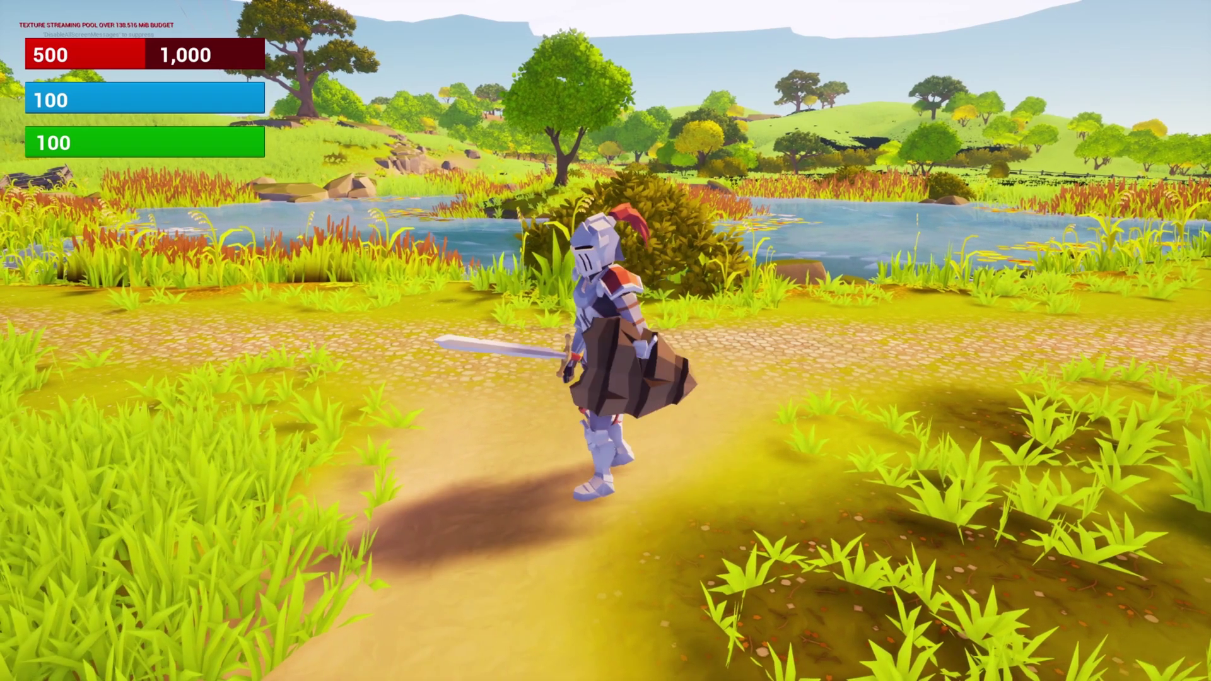
key(d)
key(a)
key(s)
key(d)
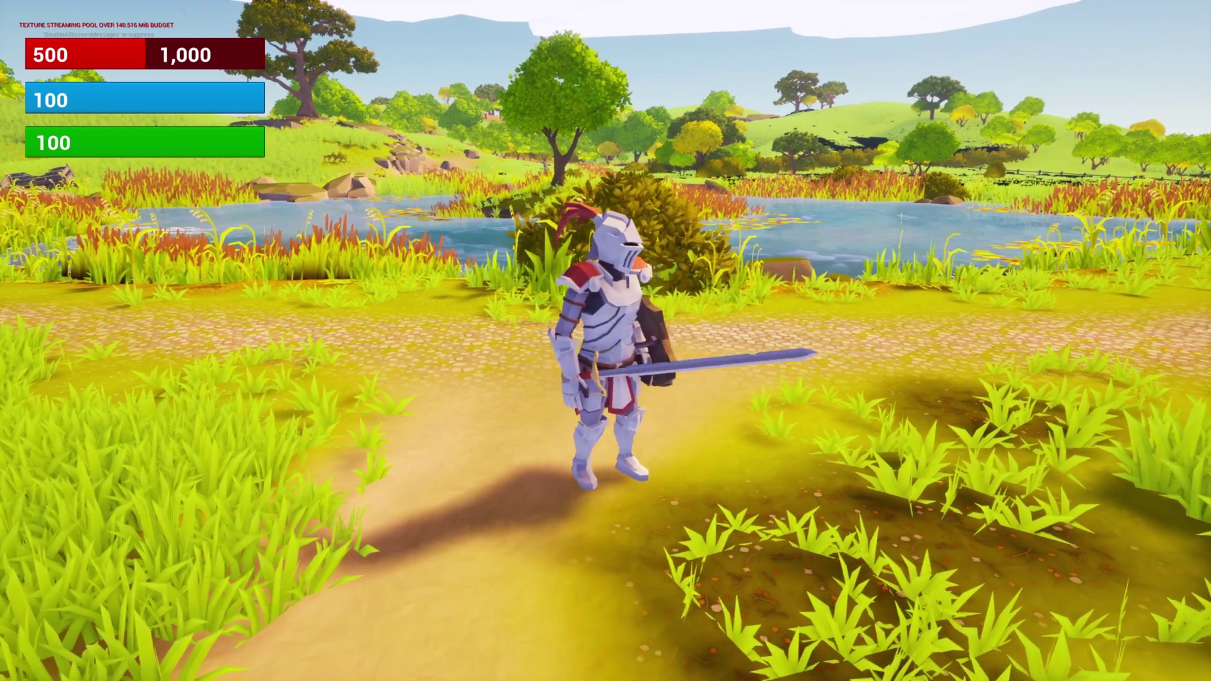
key(Escape)
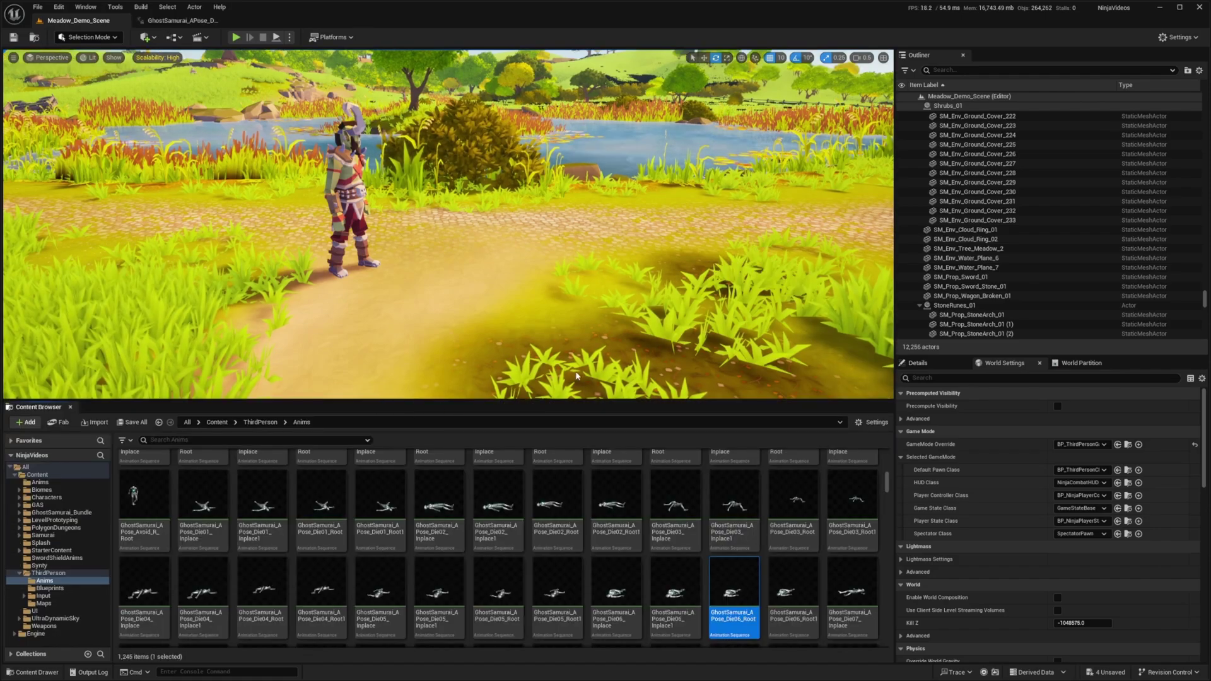
Open the GhostSamurai_APose_Die06_Root animation and examine its fall from different angles during playback.
double_click(726, 590)
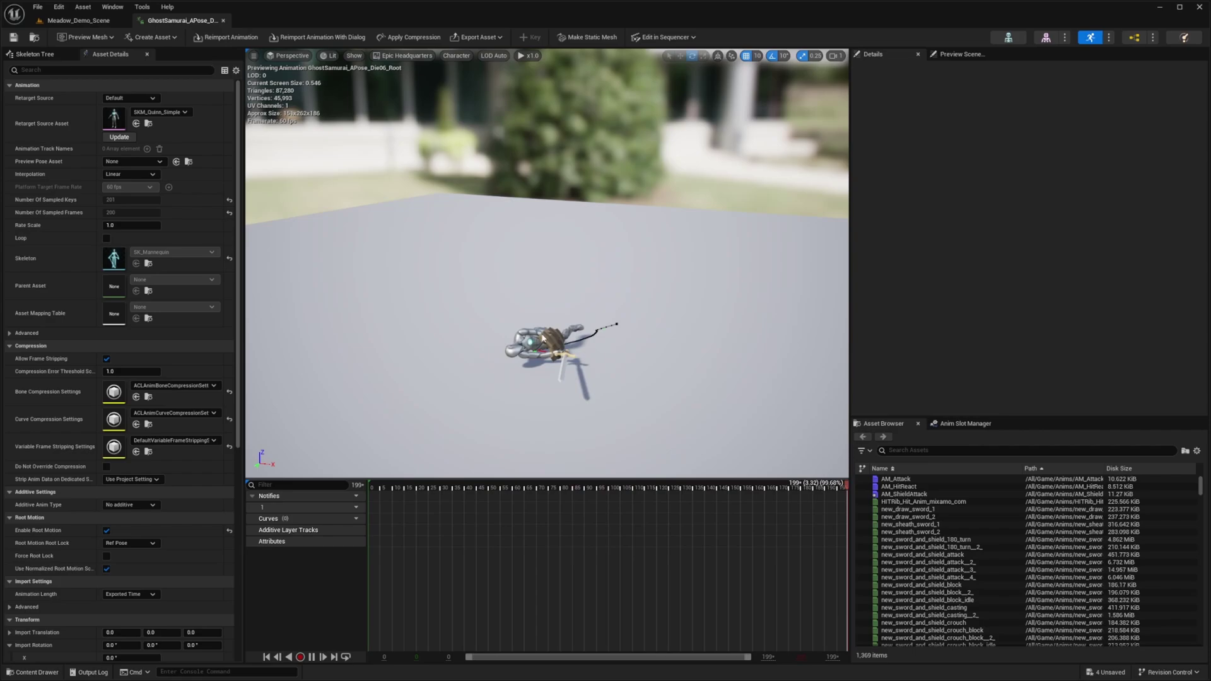
key(w)
right_drag(542, 338, 558, 379)
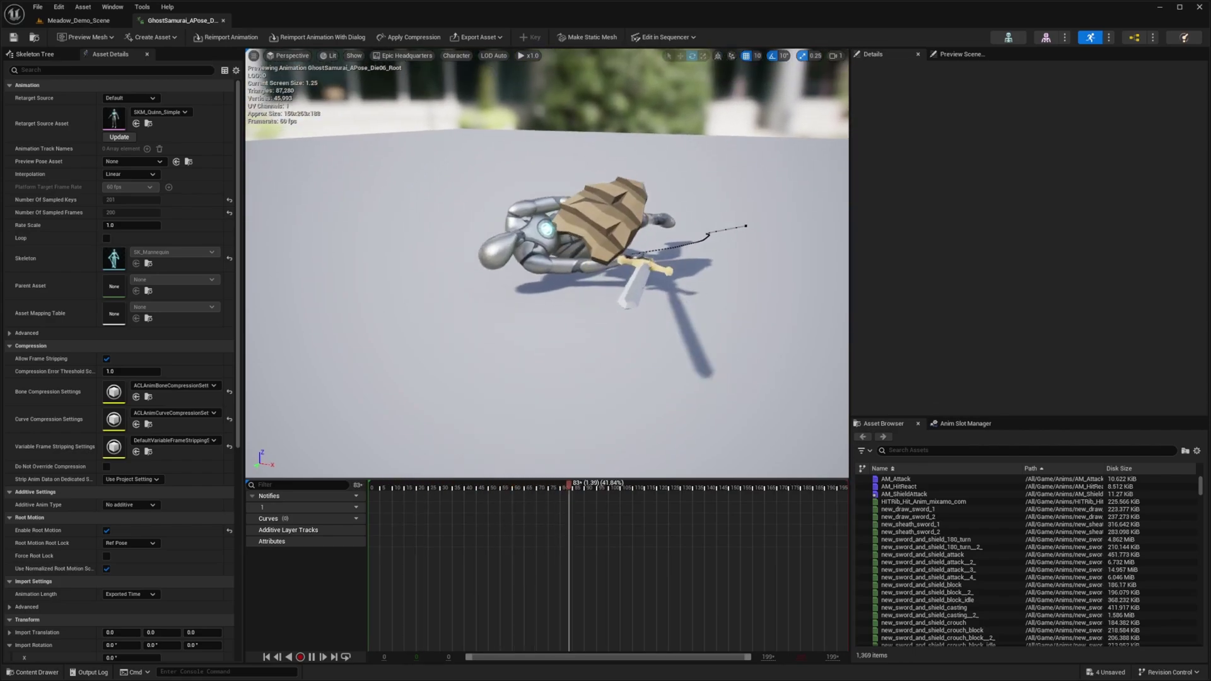
key(s)
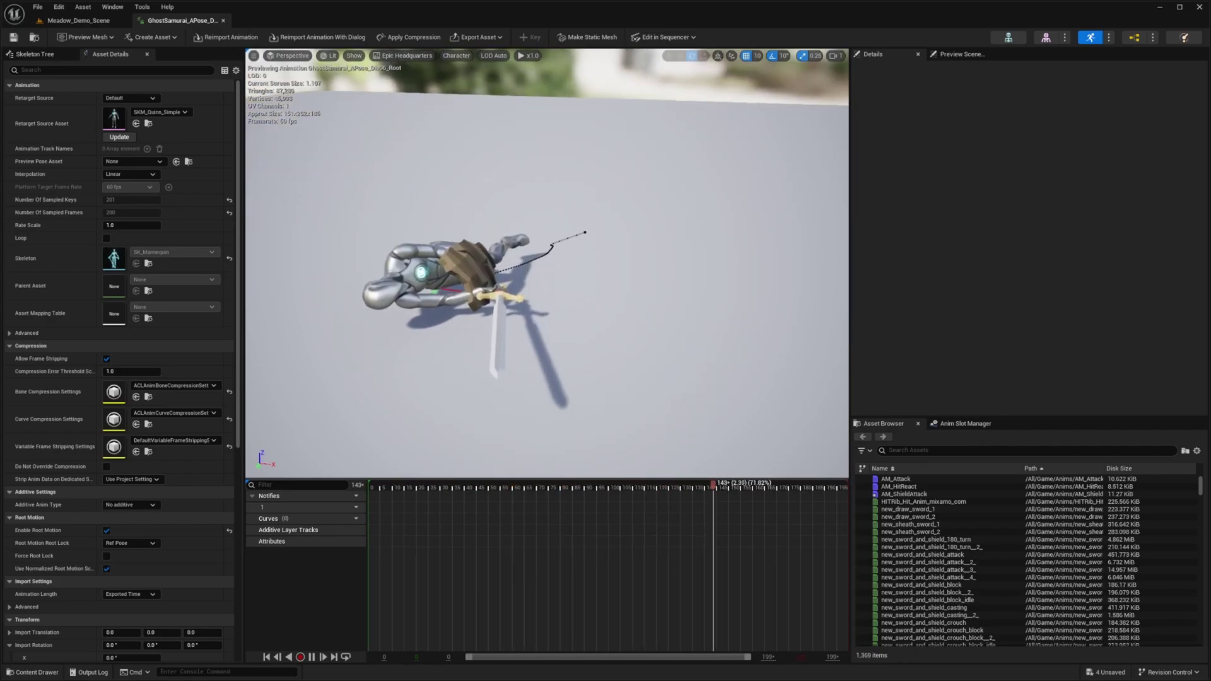
key(w)
right_drag(649, 293, 649, 303)
scroll(650, 303, down, 3)
mouse_move(649, 303)
right_down()
mouse_move(647, 277)
mouse_move(649, 293)
right_up()
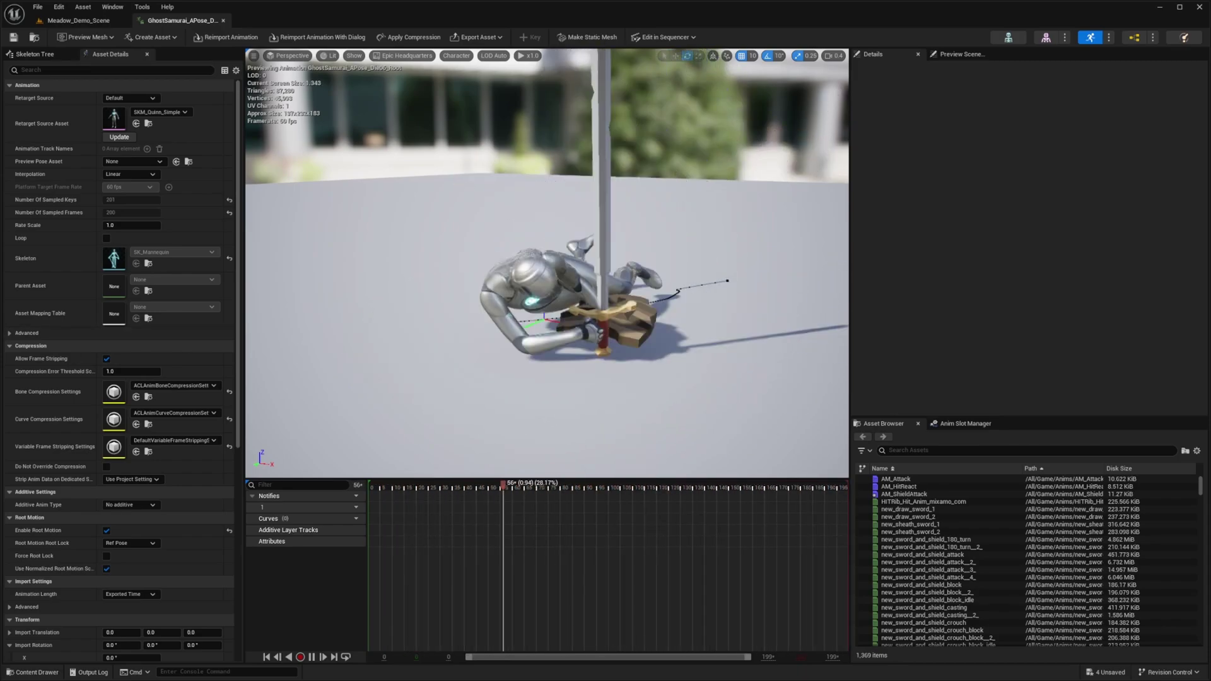
key(space)
Create an animation montage from GhostSamurai_APose_Die06_Root in the level's Anims folder and name it AM_Death.
click(79, 21)
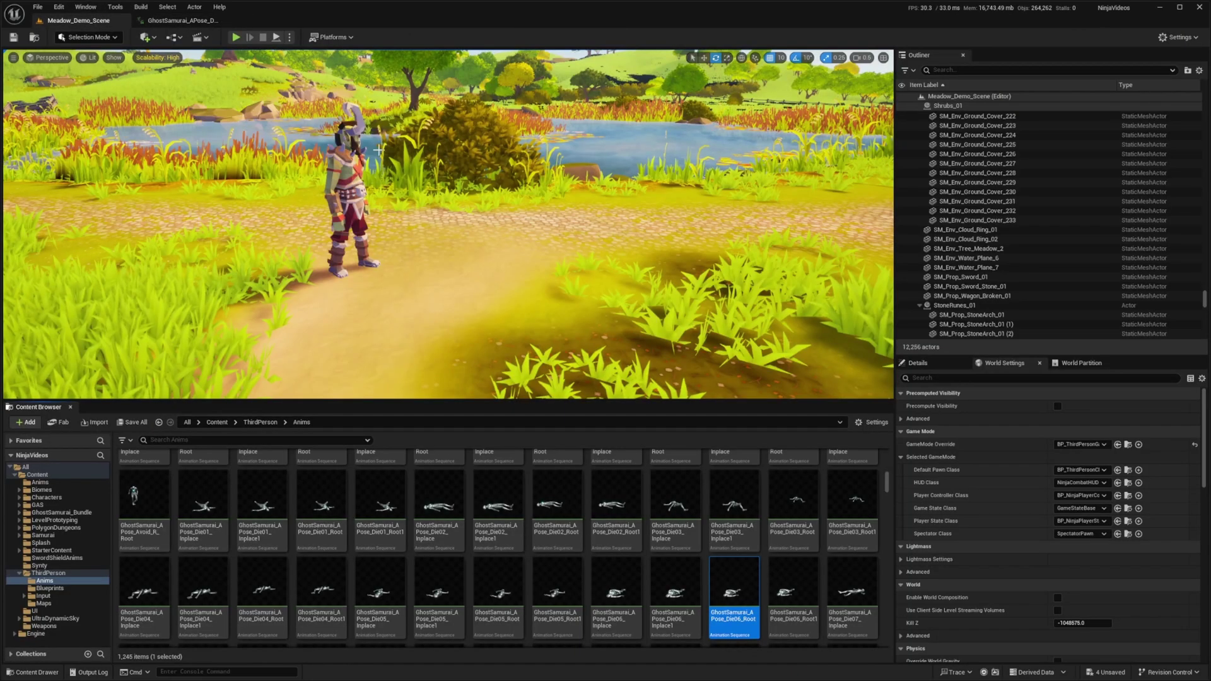
right_click(736, 593)
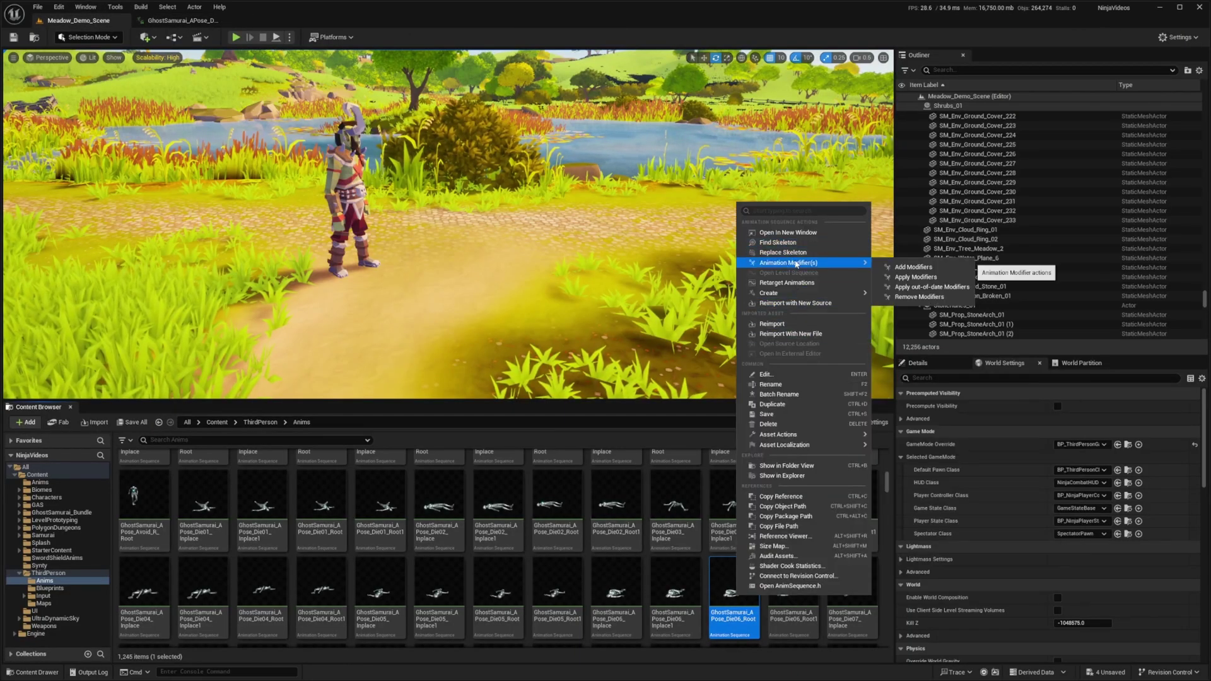
mouse_move(814, 292)
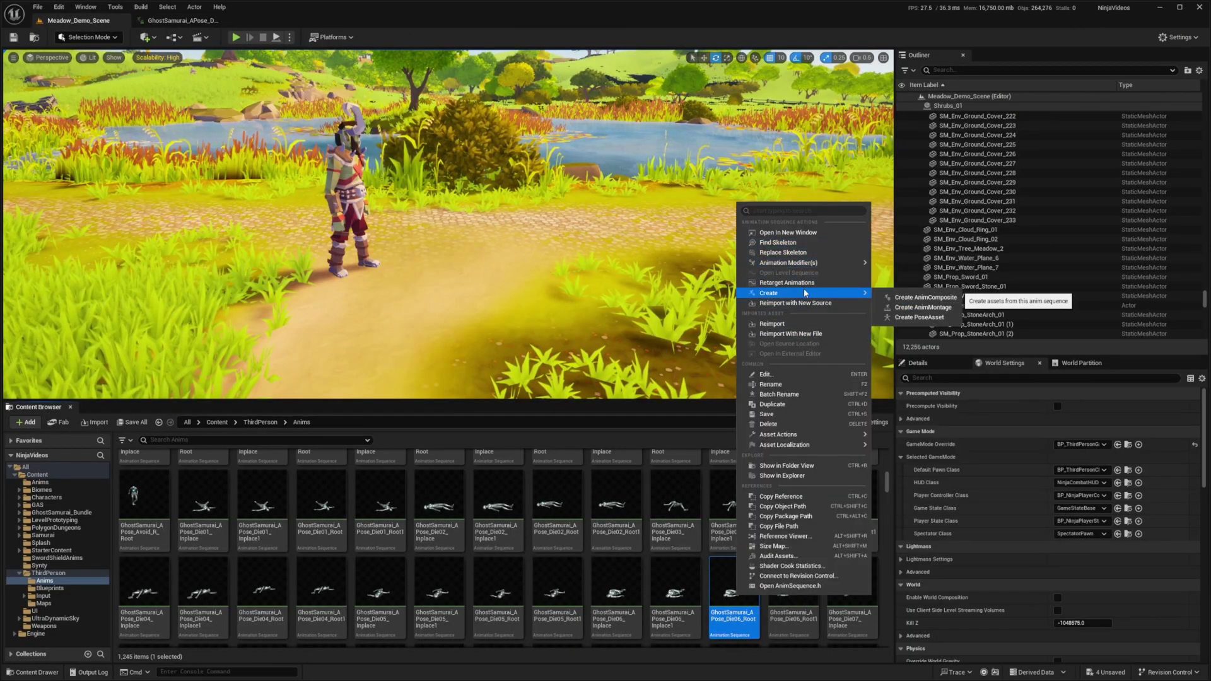
click(918, 307)
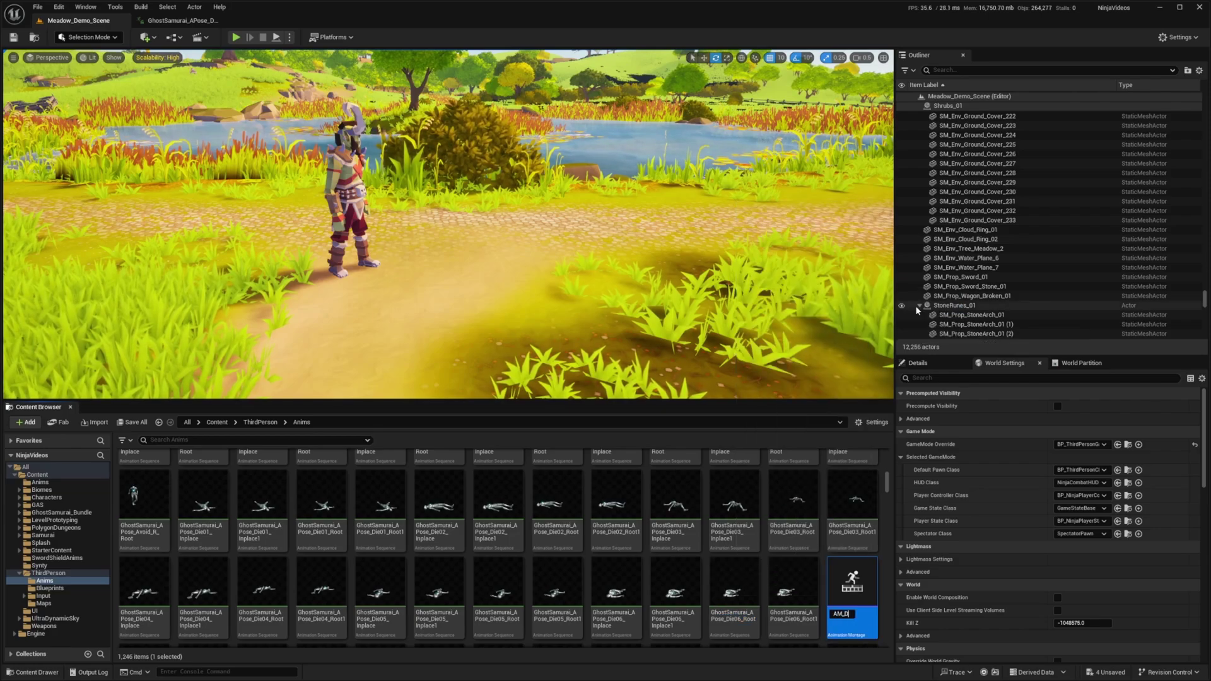
text(AM_Death)
key(Return)
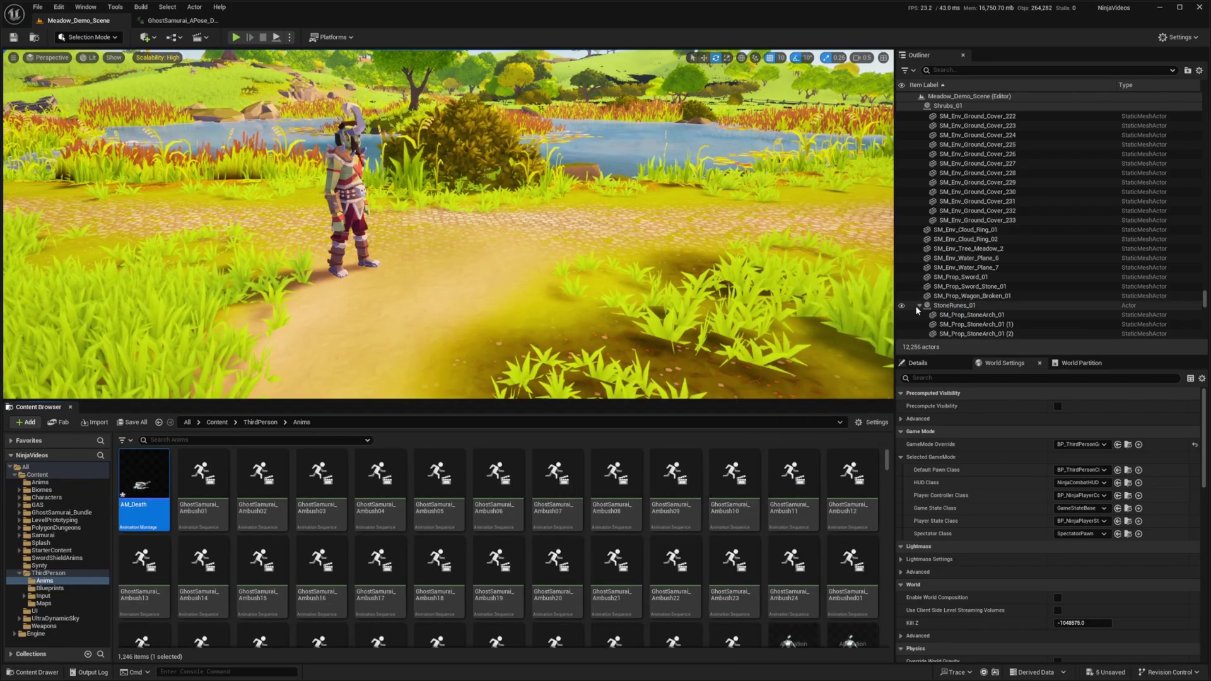
Open the AM_Death montage and rename its default section to Back.
double_click(139, 468)
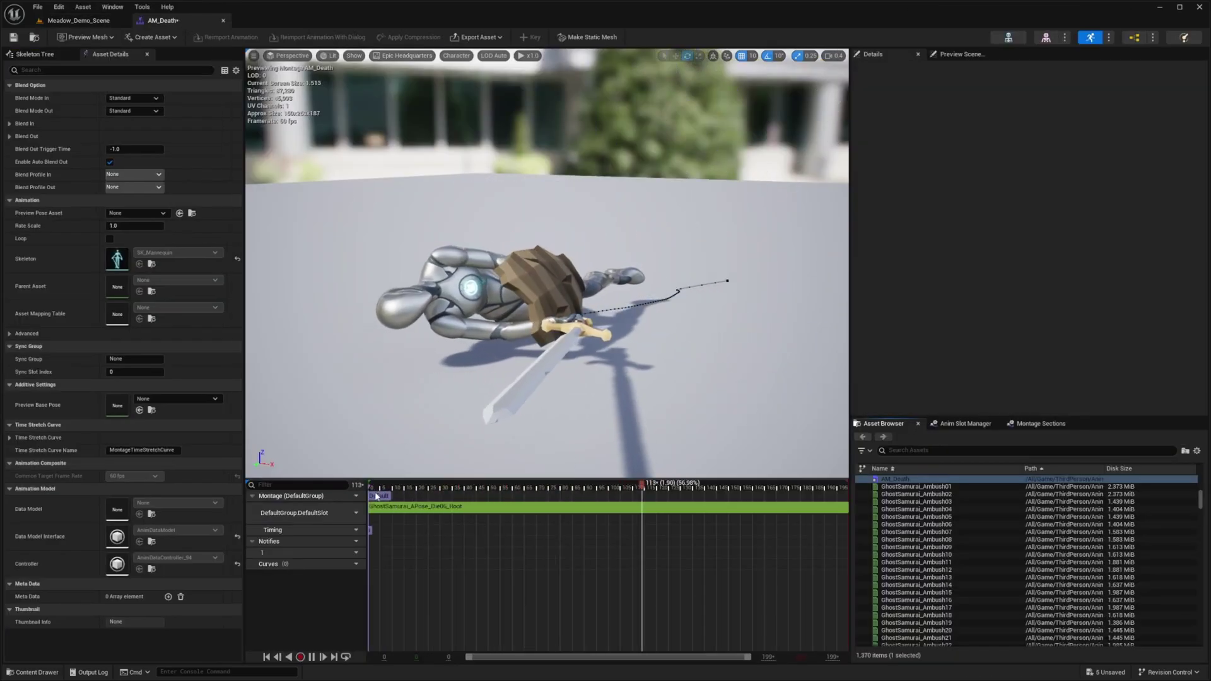
click(379, 495)
click(1042, 98)
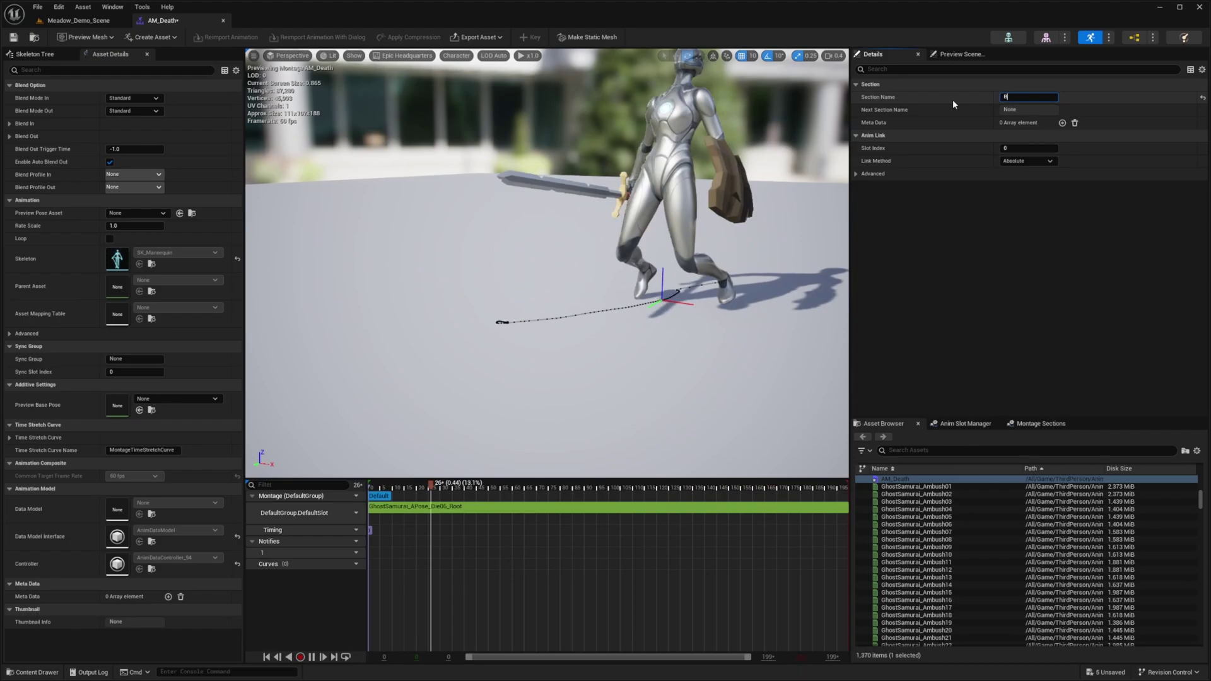
text(Back)
key(Return)
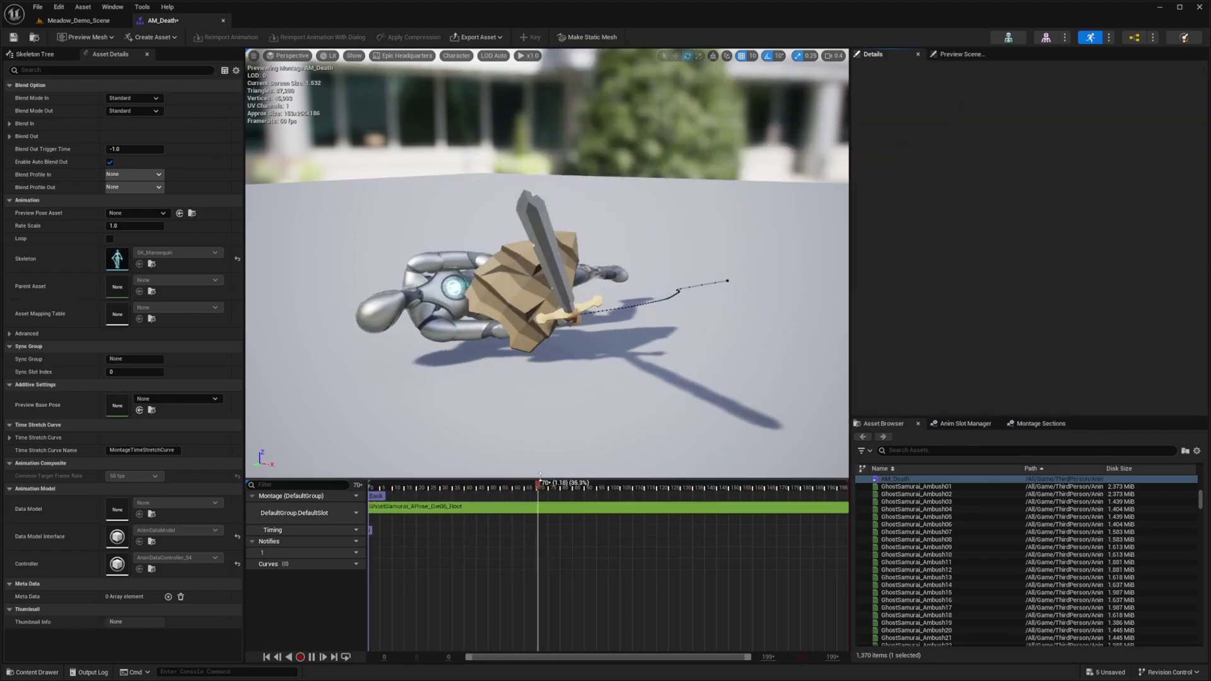
Add the GhostSamurai_APose_Die03_Root animation to the montage's DefaultSlot after the first death animation.
drag(397, 489, 351, 489)
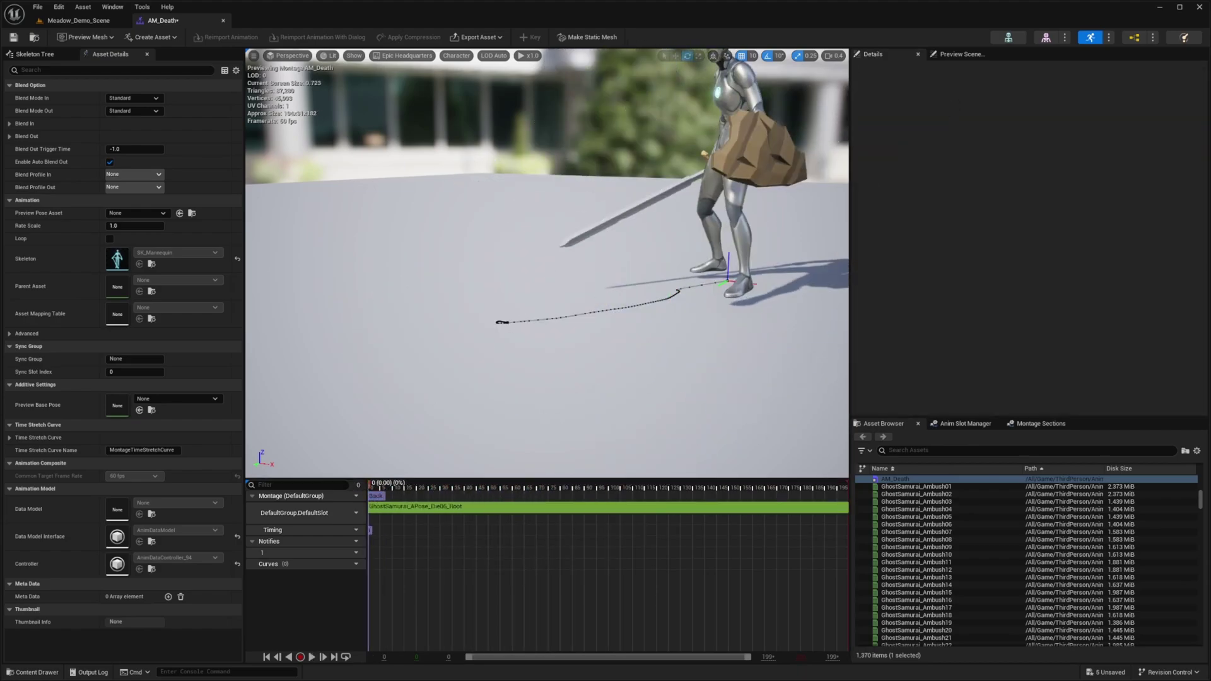
right_drag(479, 303, 565, 275)
drag(368, 489, 369, 490)
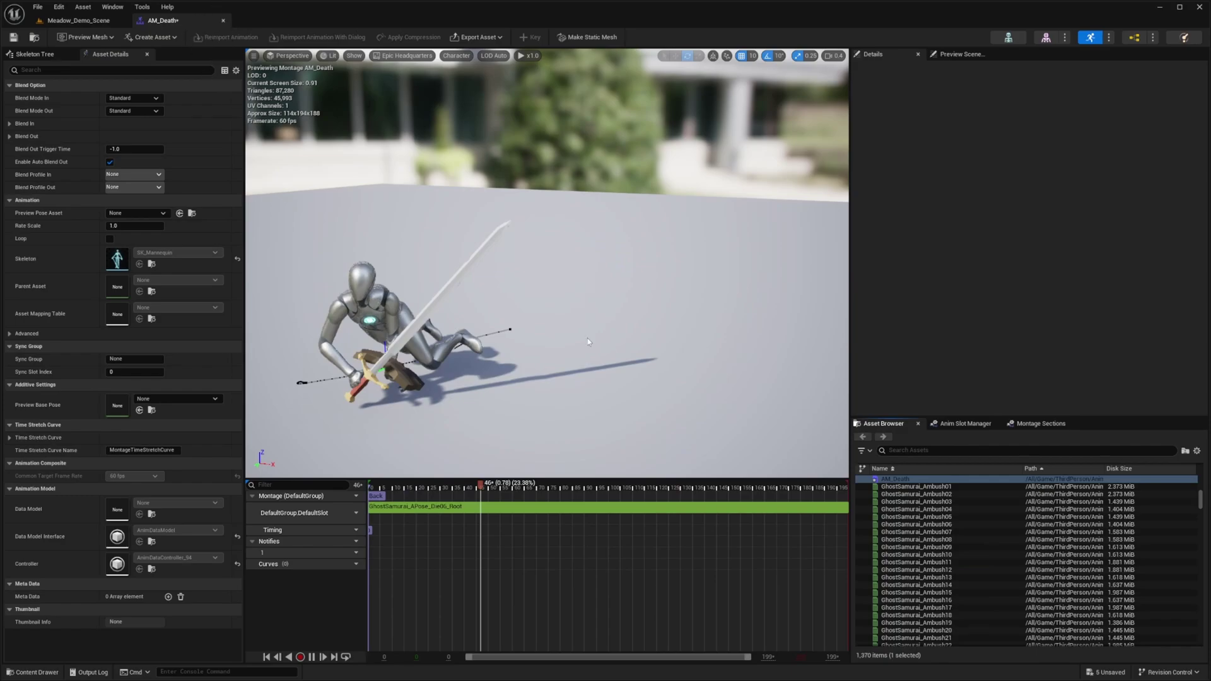
click(913, 452)
text(GhostSamurai_APose_Die03_Root)
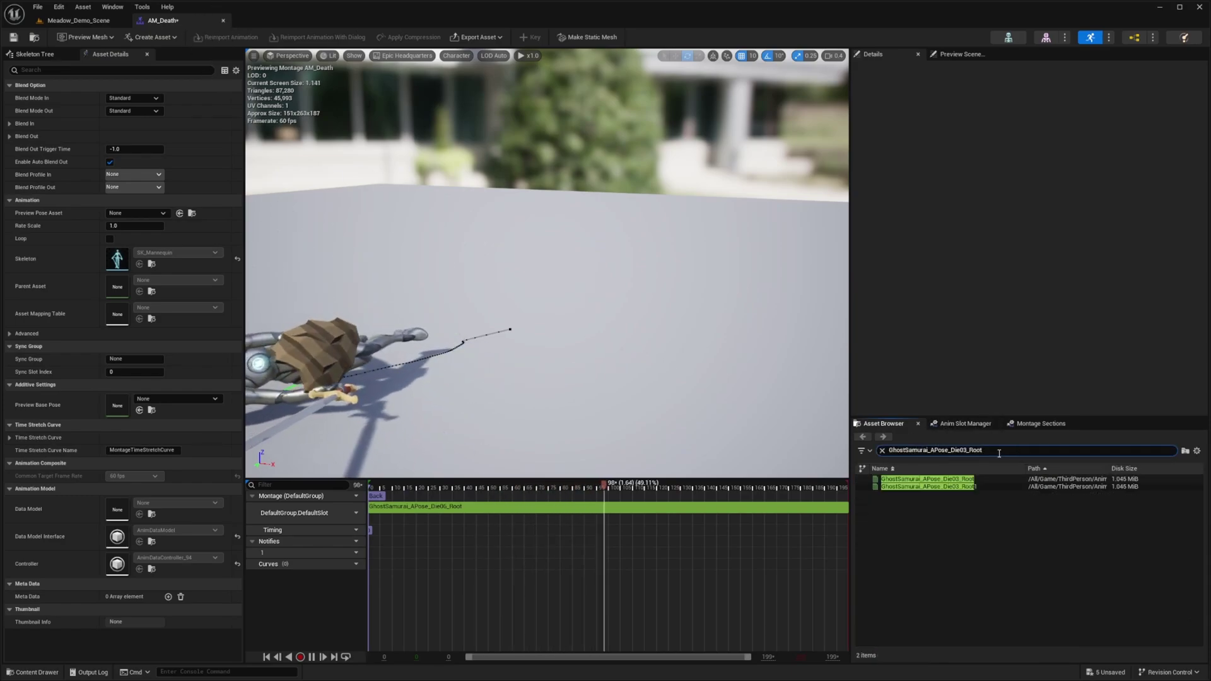
drag(956, 484, 763, 512)
Create a new montage section named Front at the start of the second death animation.
right_click(633, 503)
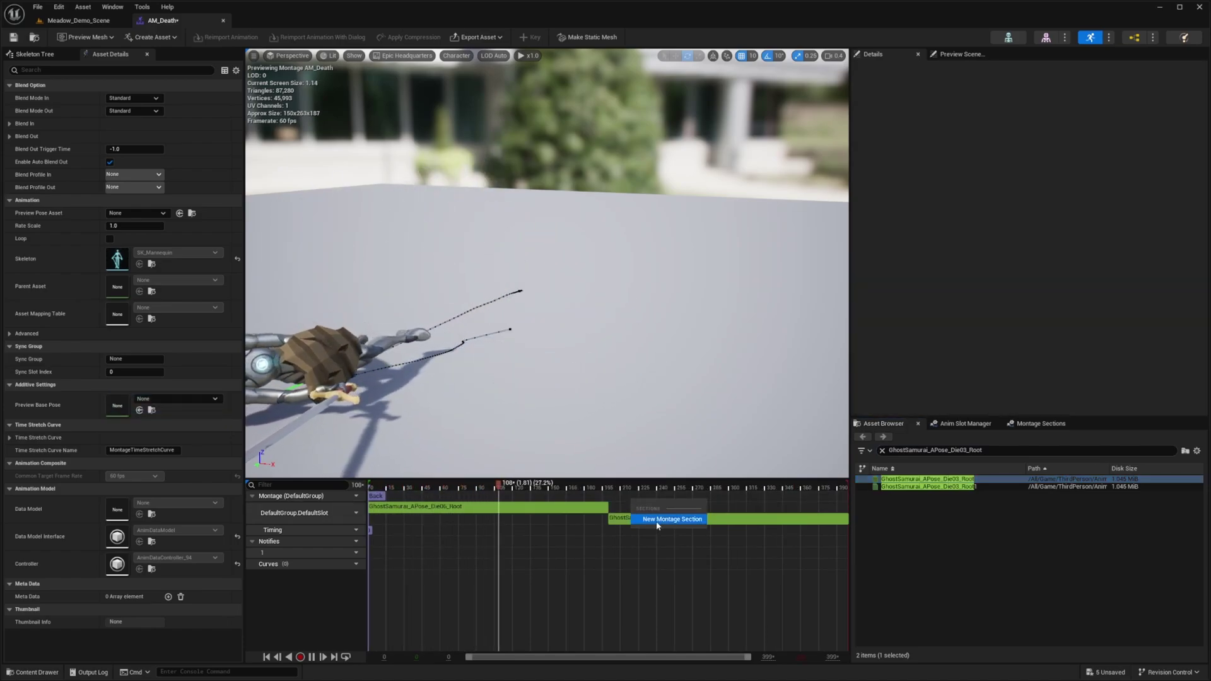
click(660, 530)
text(Front)
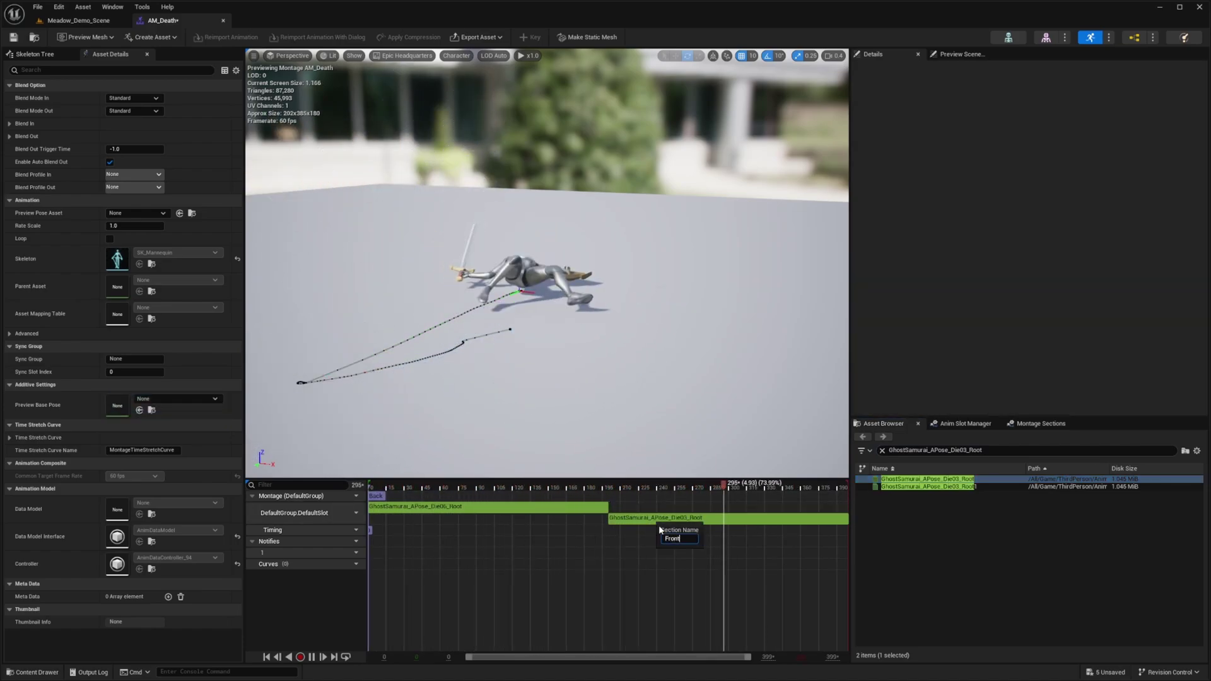
key(Return)
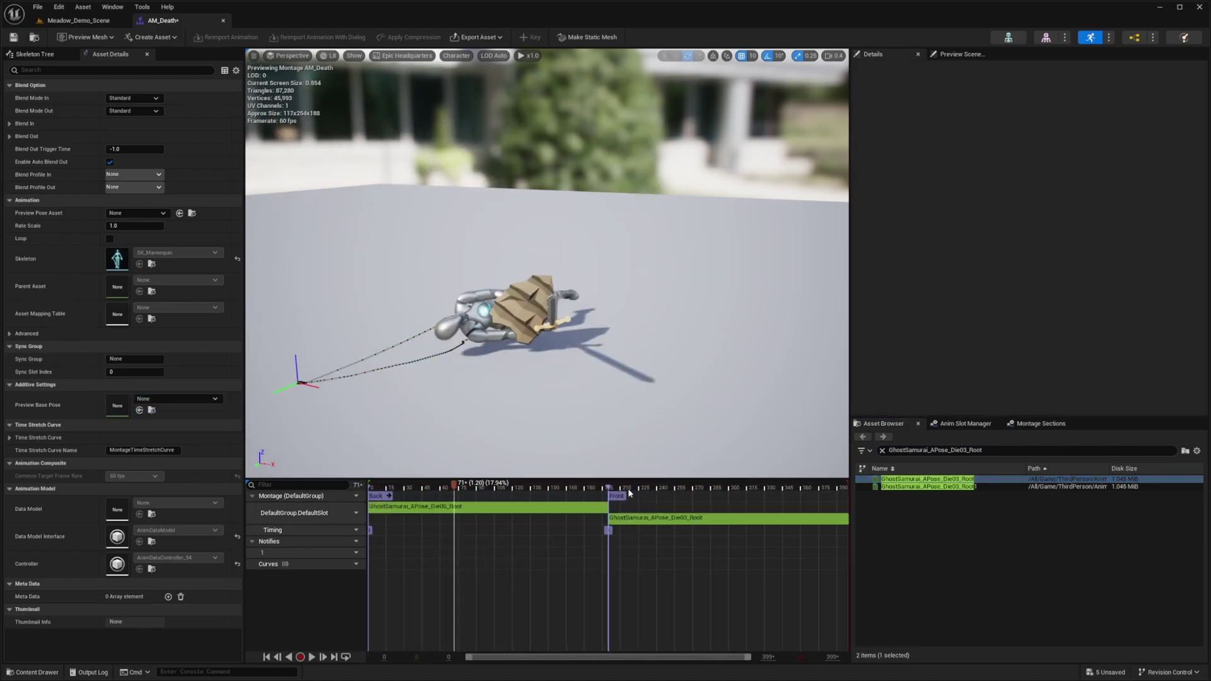
Remove the link from the Back section to the Front section and save the montage.
click(1041, 427)
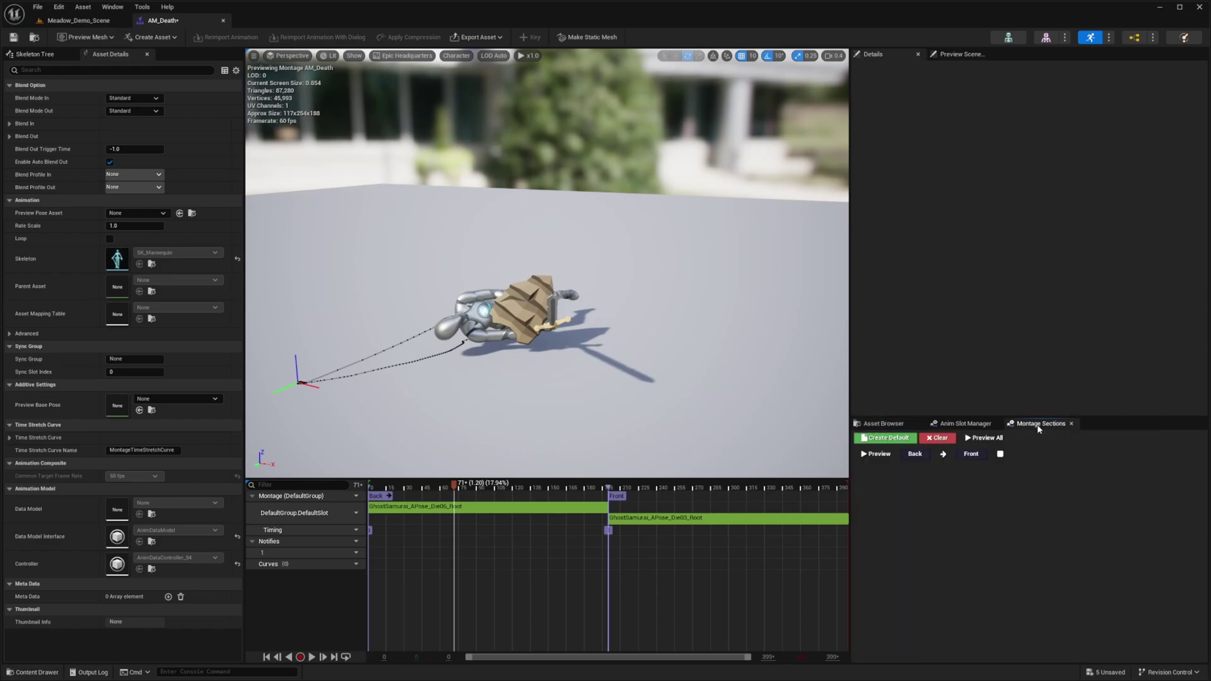
click(943, 455)
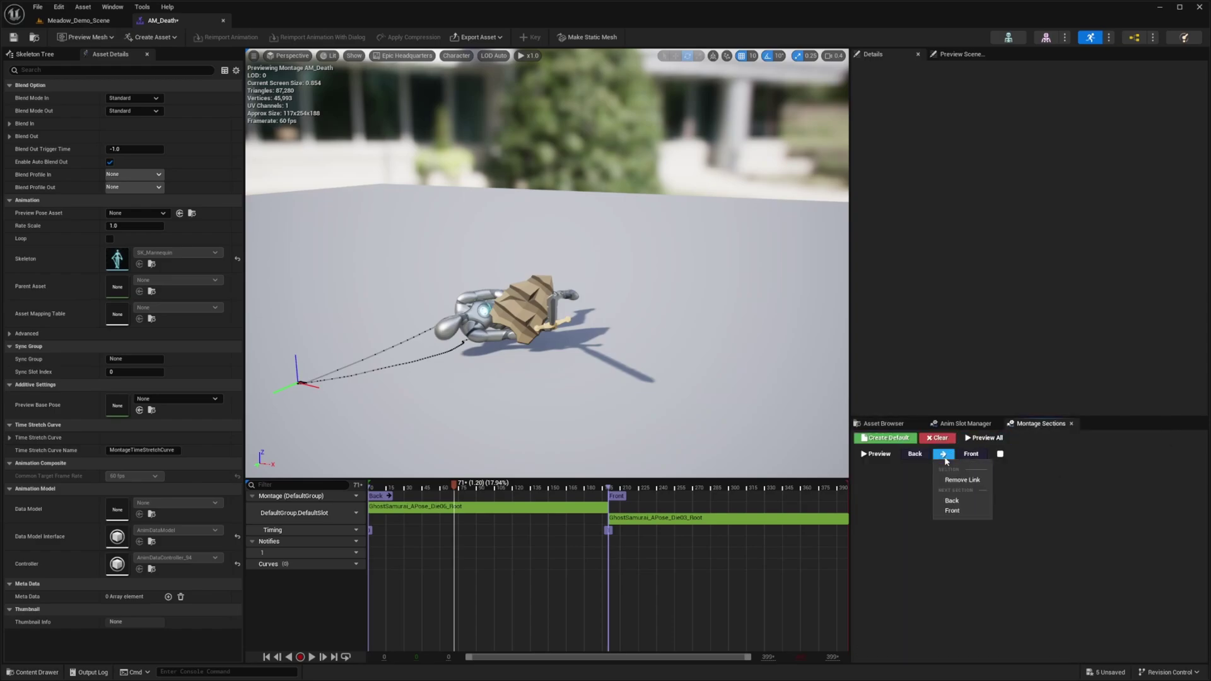
click(963, 480)
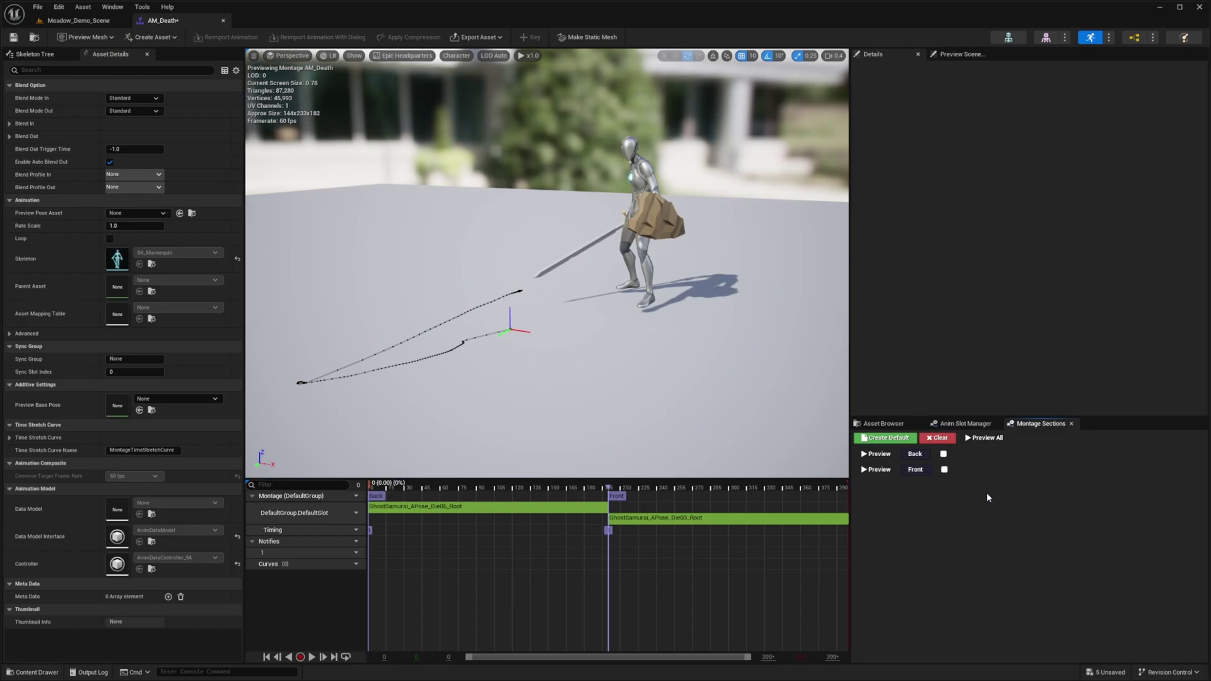
drag(371, 488, 656, 493)
key(ctrl+s)
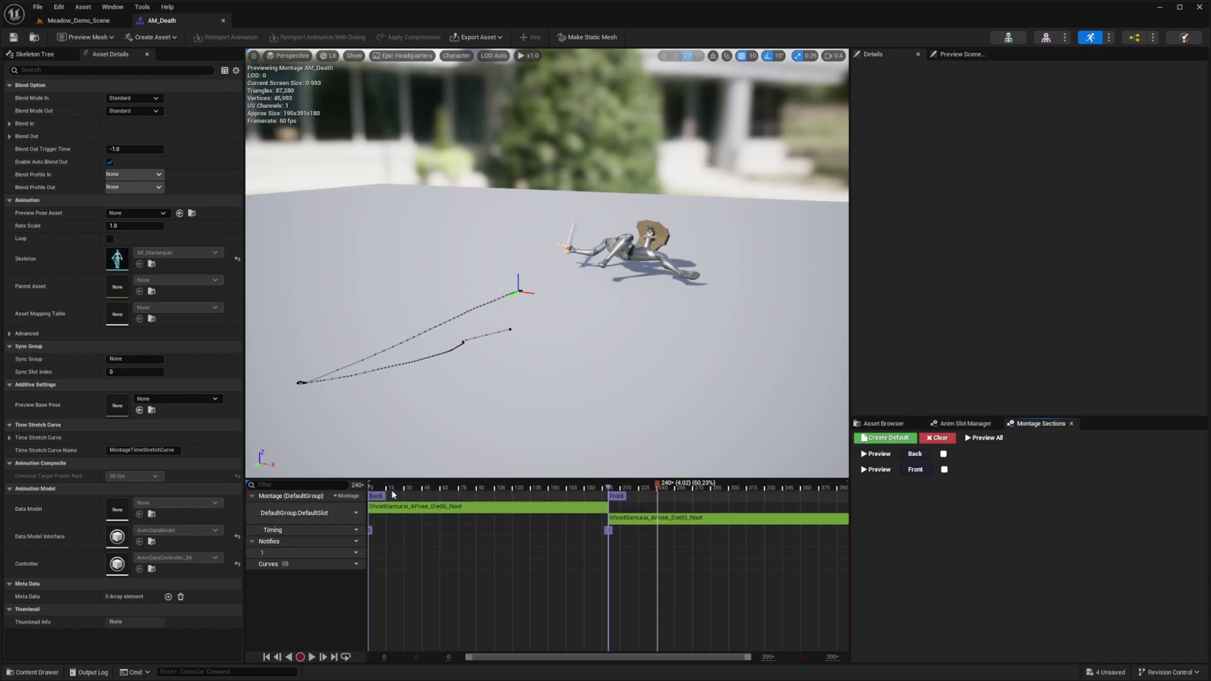
Add a Ragdoll notify in the Back section at about 0.6 s, where the character is falling.
drag(373, 489, 414, 490)
right_click(411, 559)
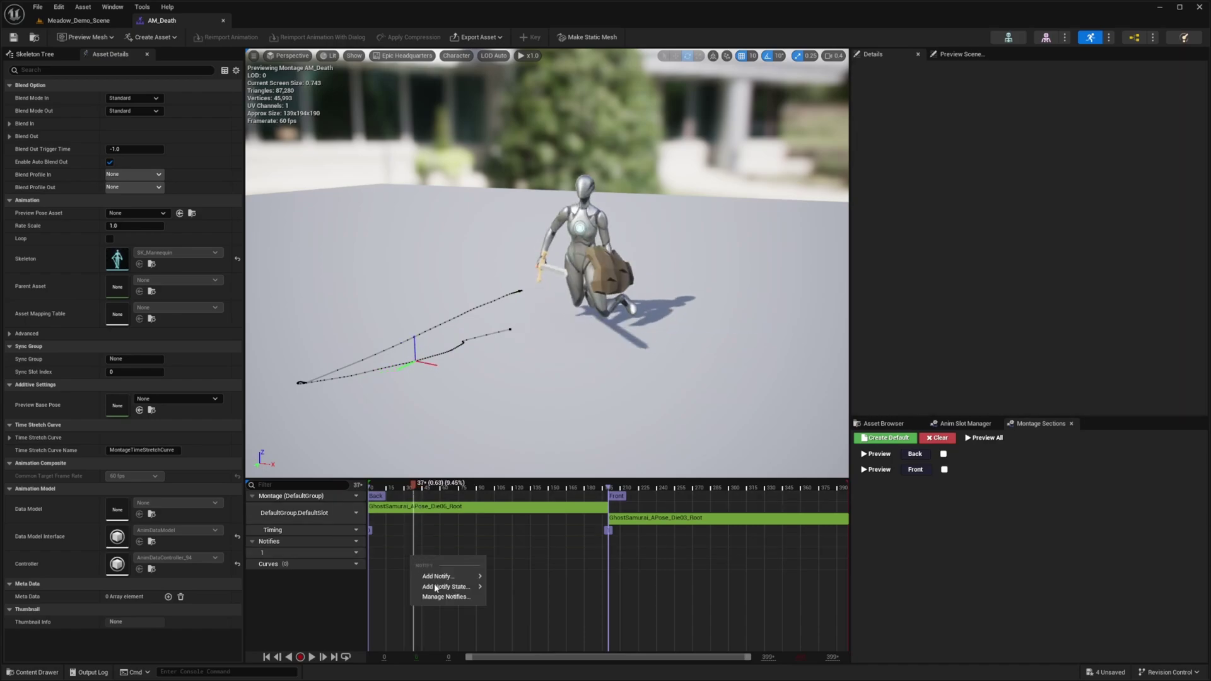
mouse_move(438, 576)
text(rag)
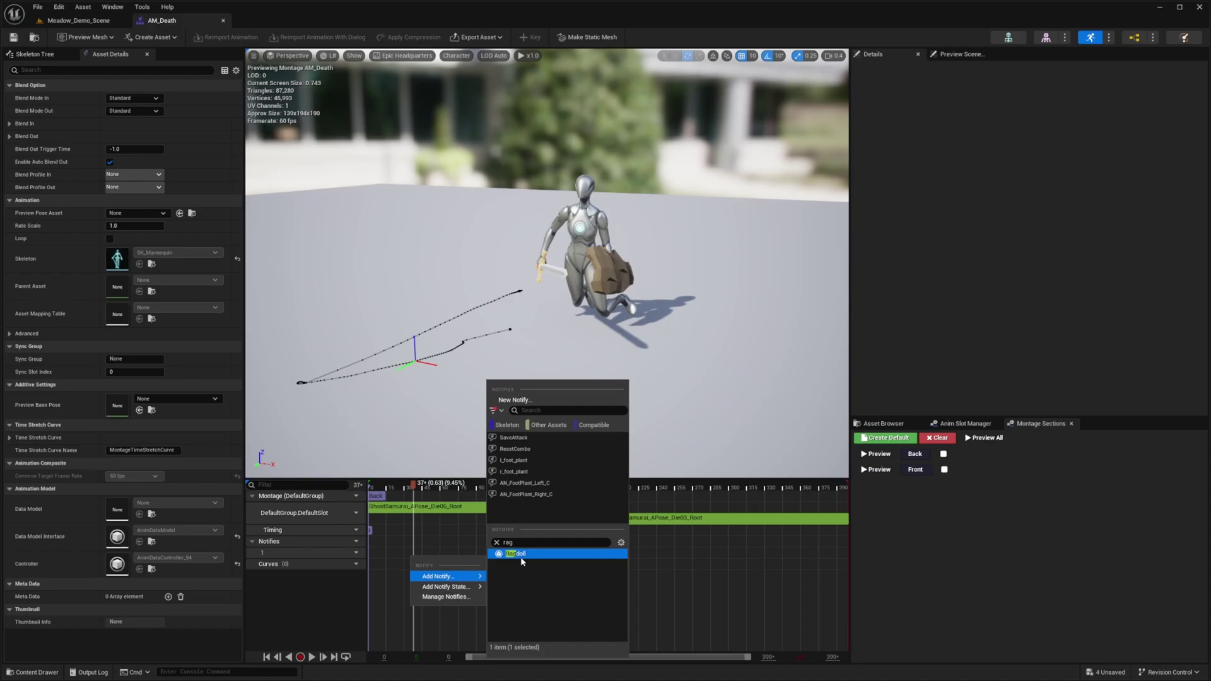
click(520, 554)
Add a Death notify in the Back section at about frame 129, with the body on the ground.
drag(475, 489, 524, 498)
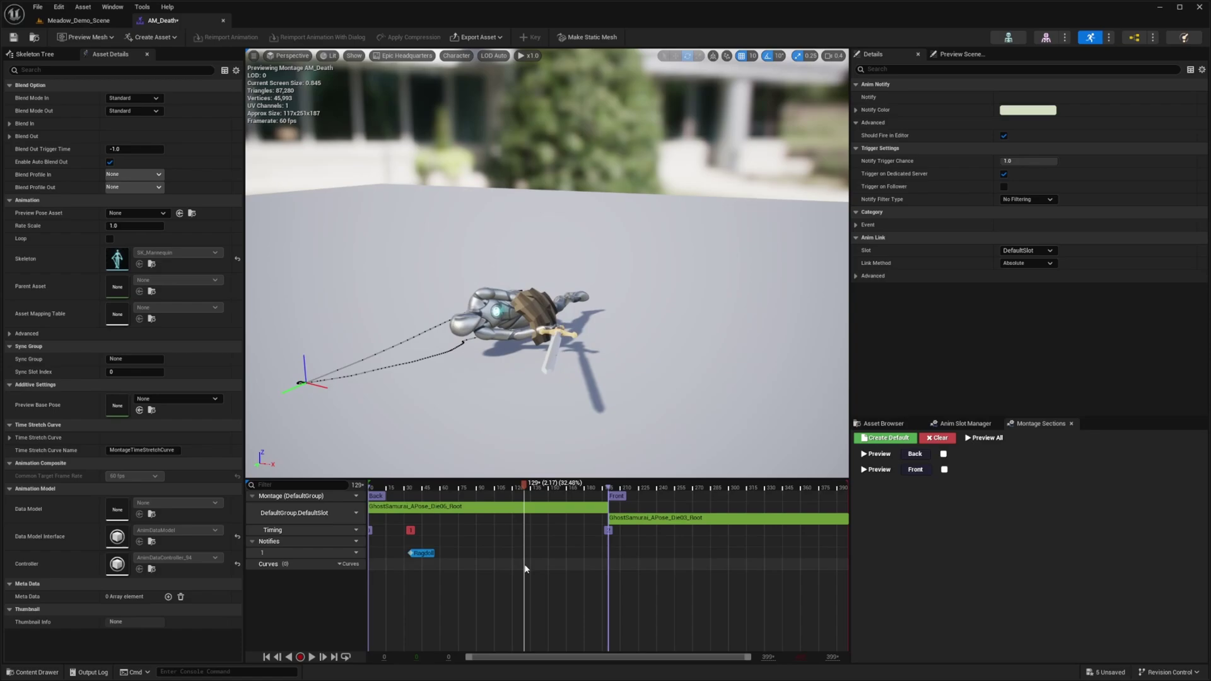
right_click(525, 554)
mouse_move(552, 577)
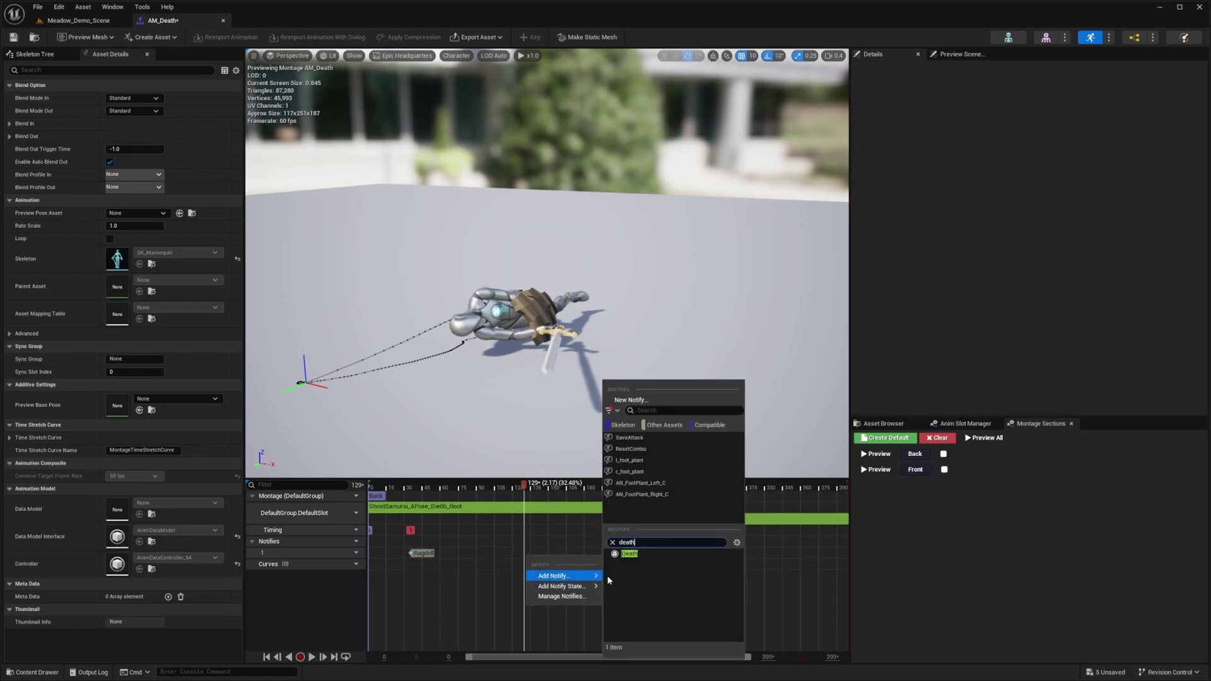
click(631, 554)
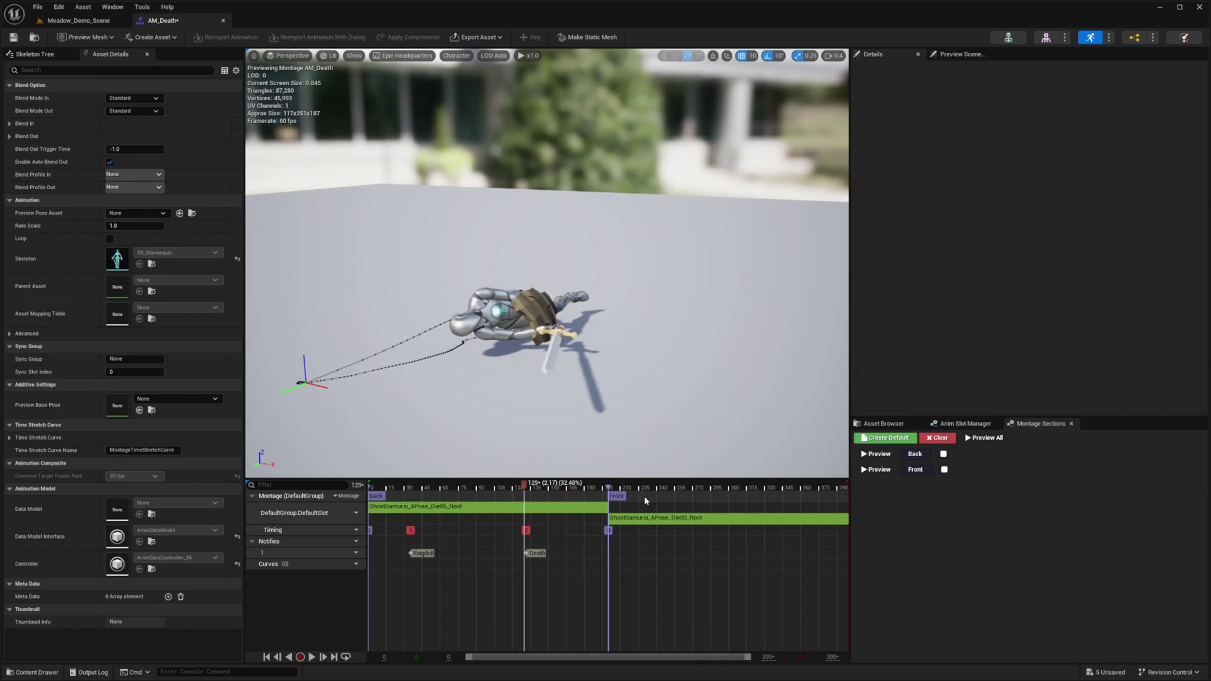
Add a Ragdoll notify in the Front section at about frame 223, while the character is falling.
mouse_move(618, 493)
mouse_down()
mouse_move(662, 494)
mouse_move(625, 495)
mouse_move(638, 492)
mouse_up()
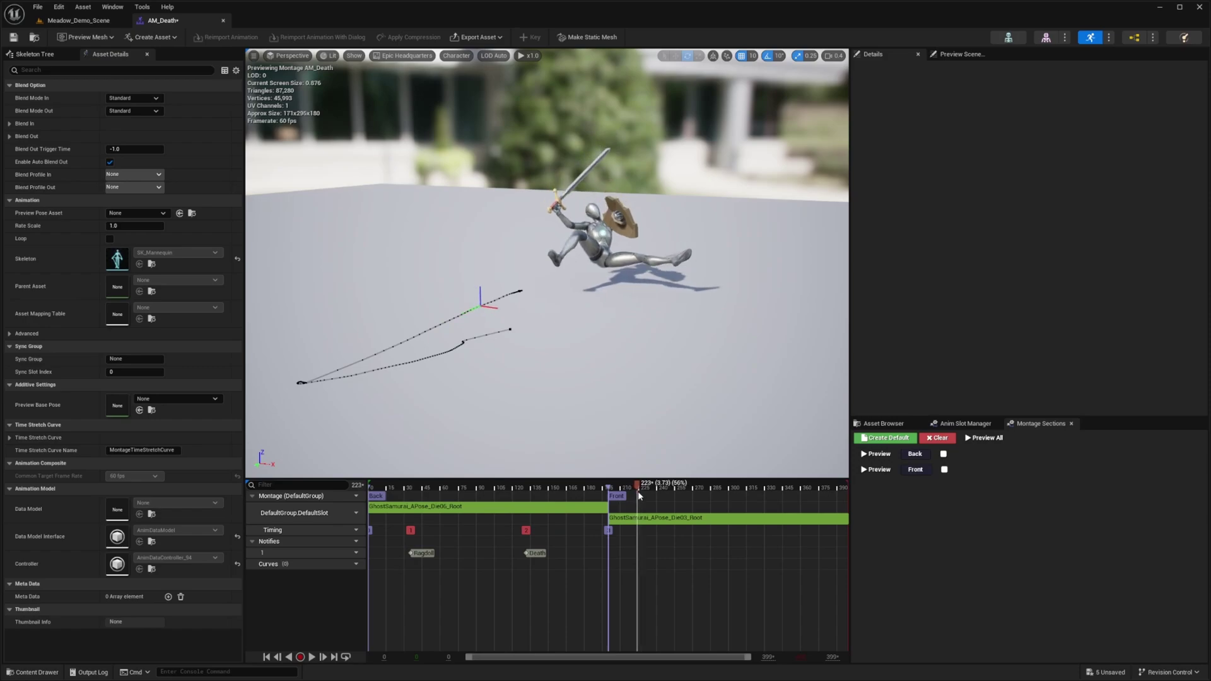
right_click(643, 552)
mouse_move(669, 579)
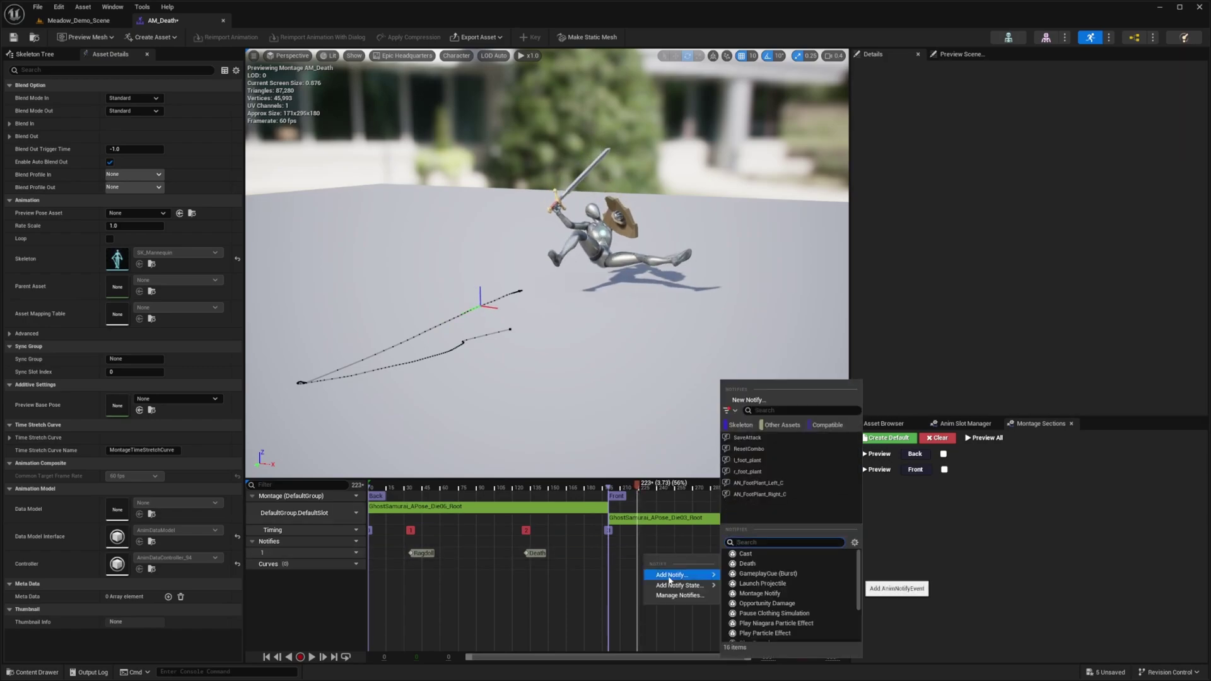
click(763, 555)
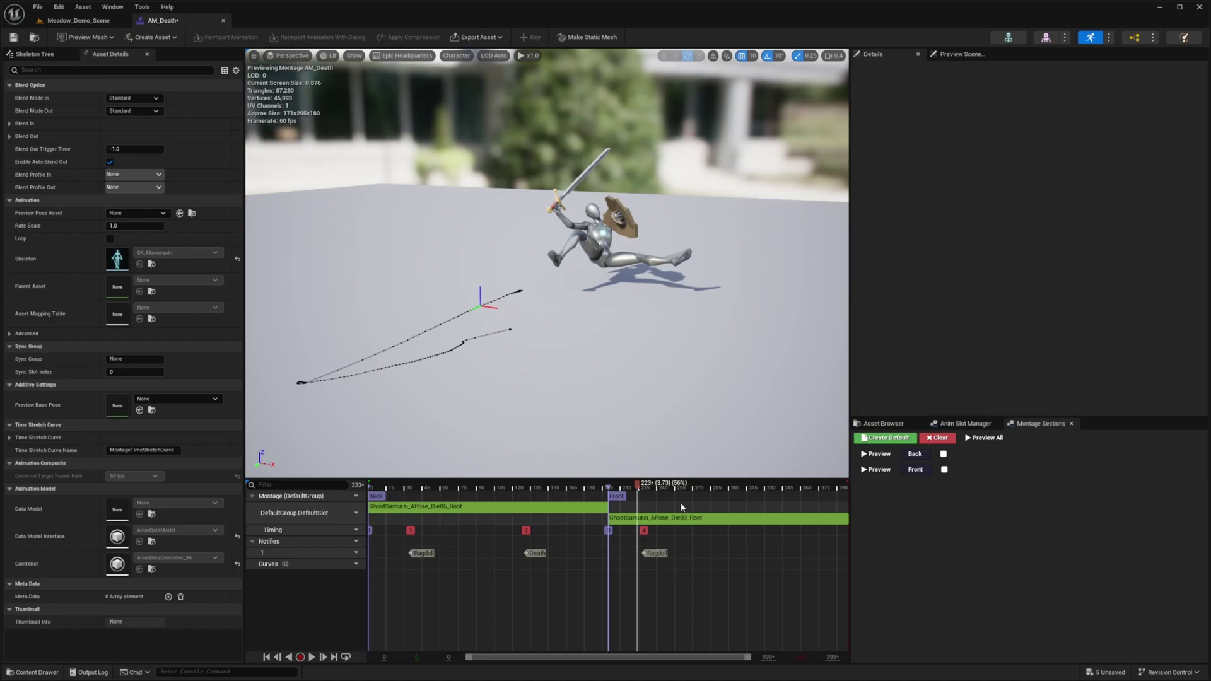
Add a Death notify in the Front section at about frame 320, with the body on the ground, and save the montage.
drag(649, 486, 751, 487)
right_click(756, 556)
mouse_move(783, 574)
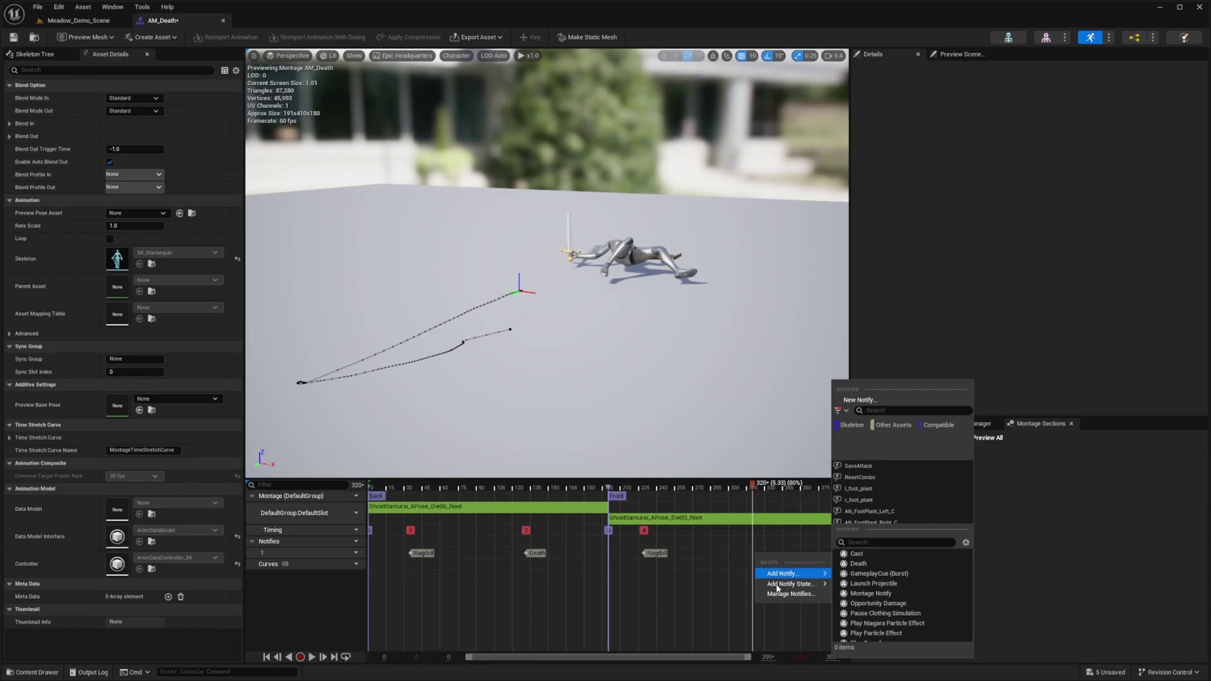
text(deat)
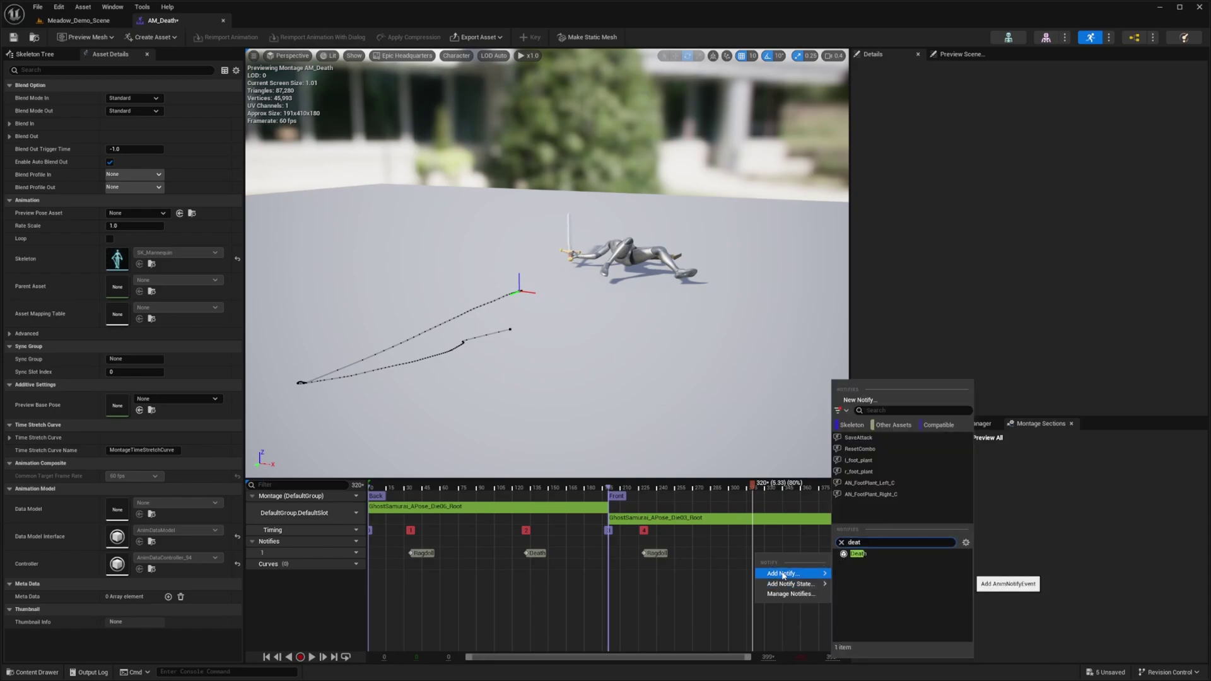
click(858, 554)
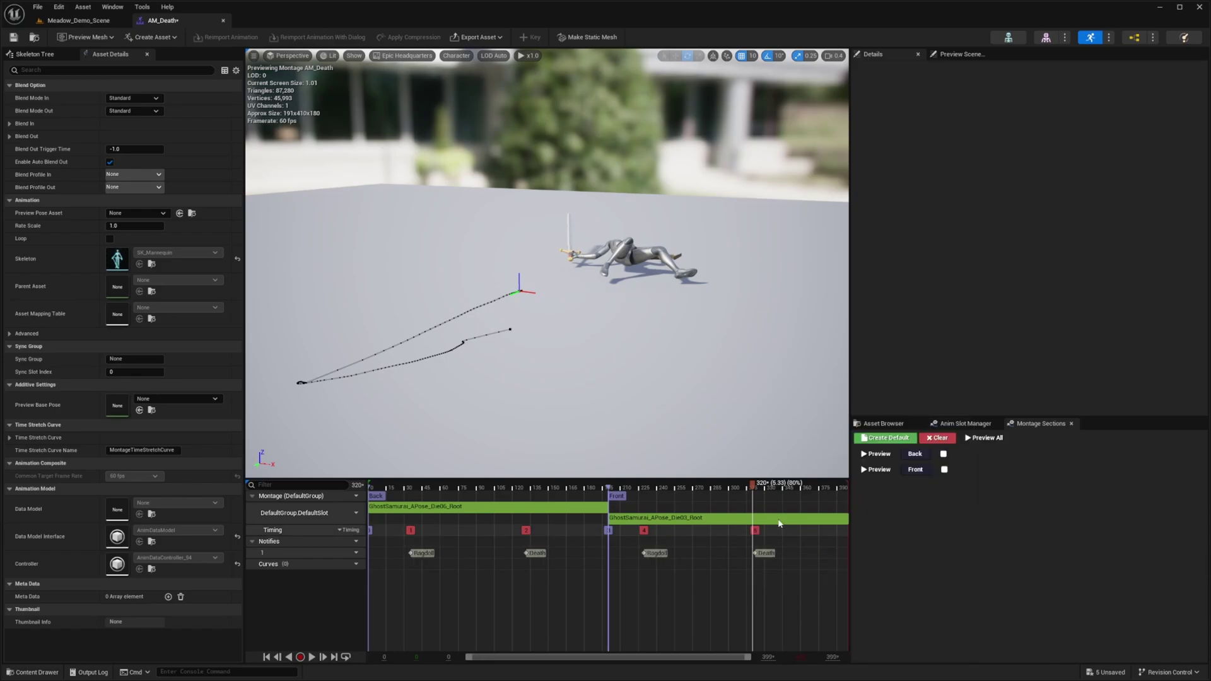
drag(754, 490, 735, 487)
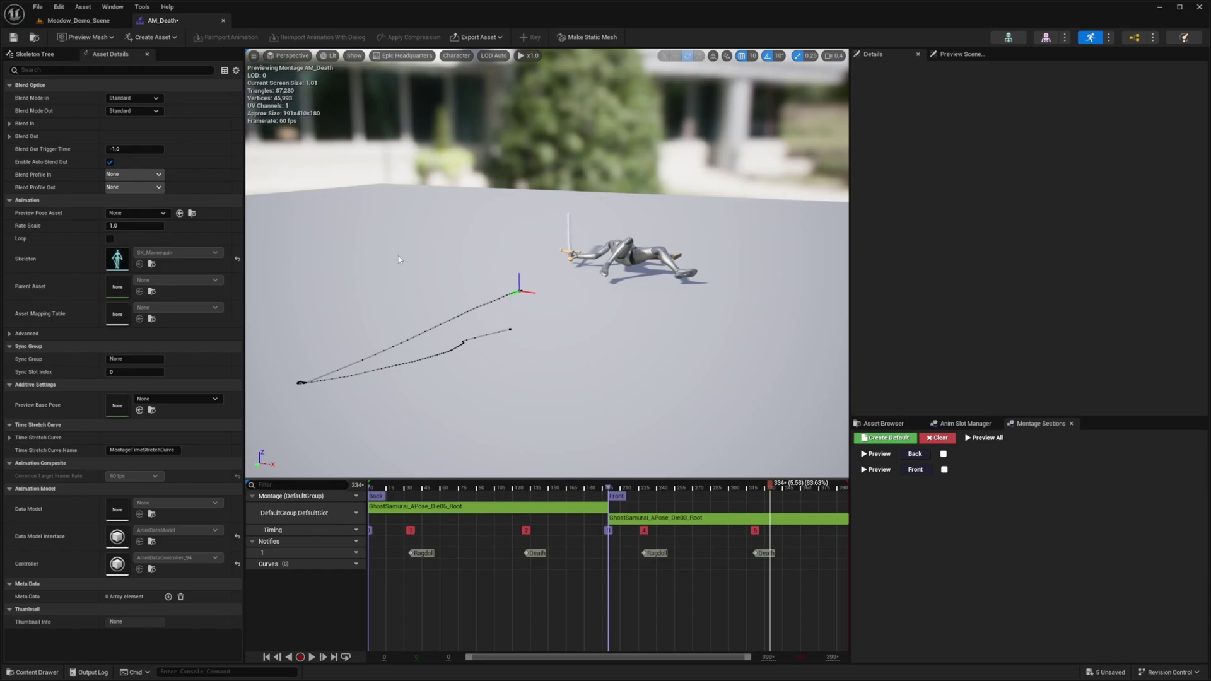
key(ctrl+s)
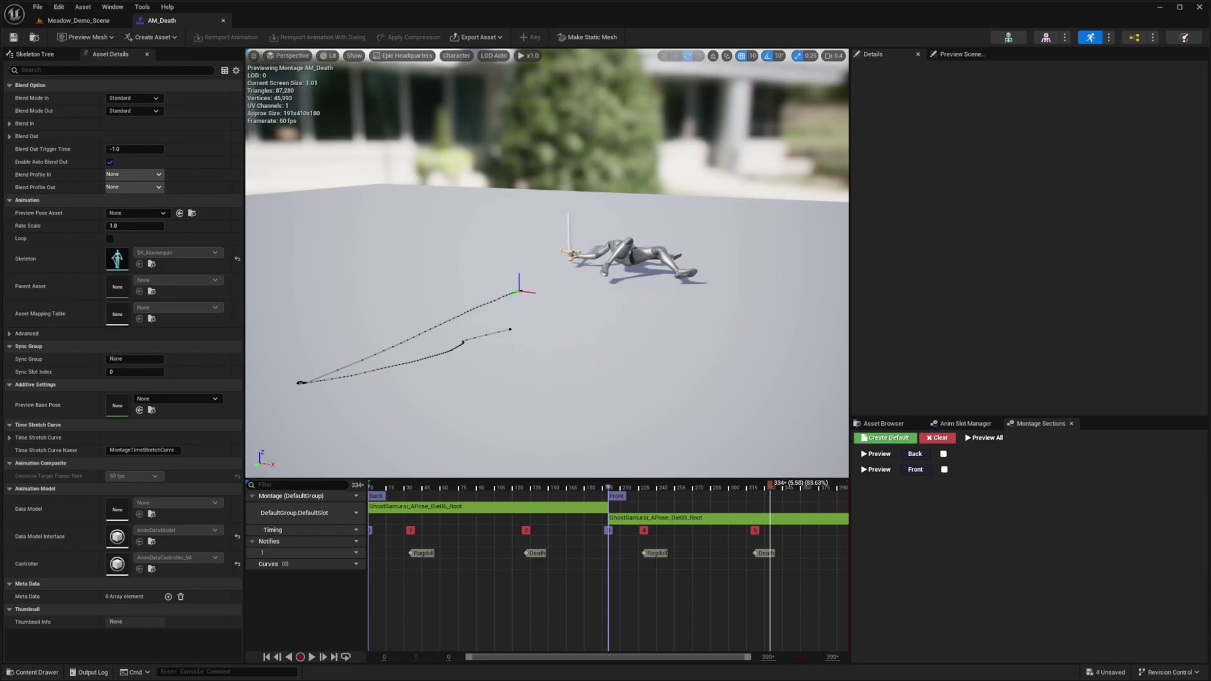
Return to Meadow_Demo_Scene and open the Abilities folder inside the project's GAS content folder.
click(74, 23)
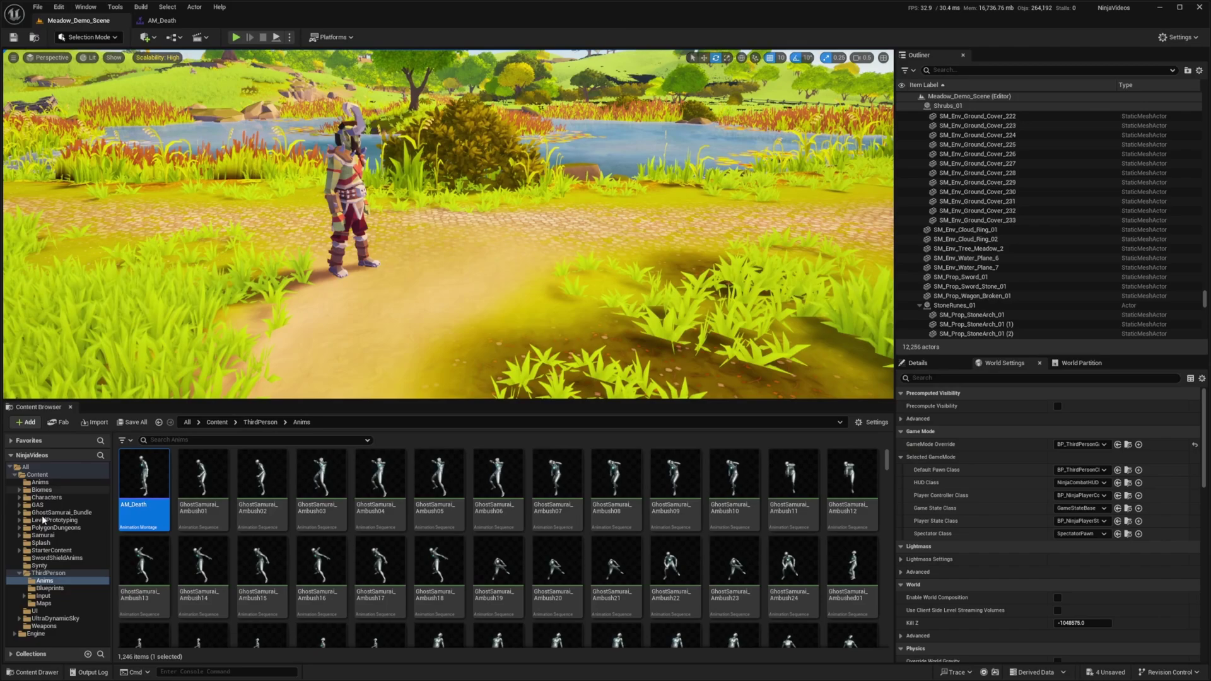
click(42, 574)
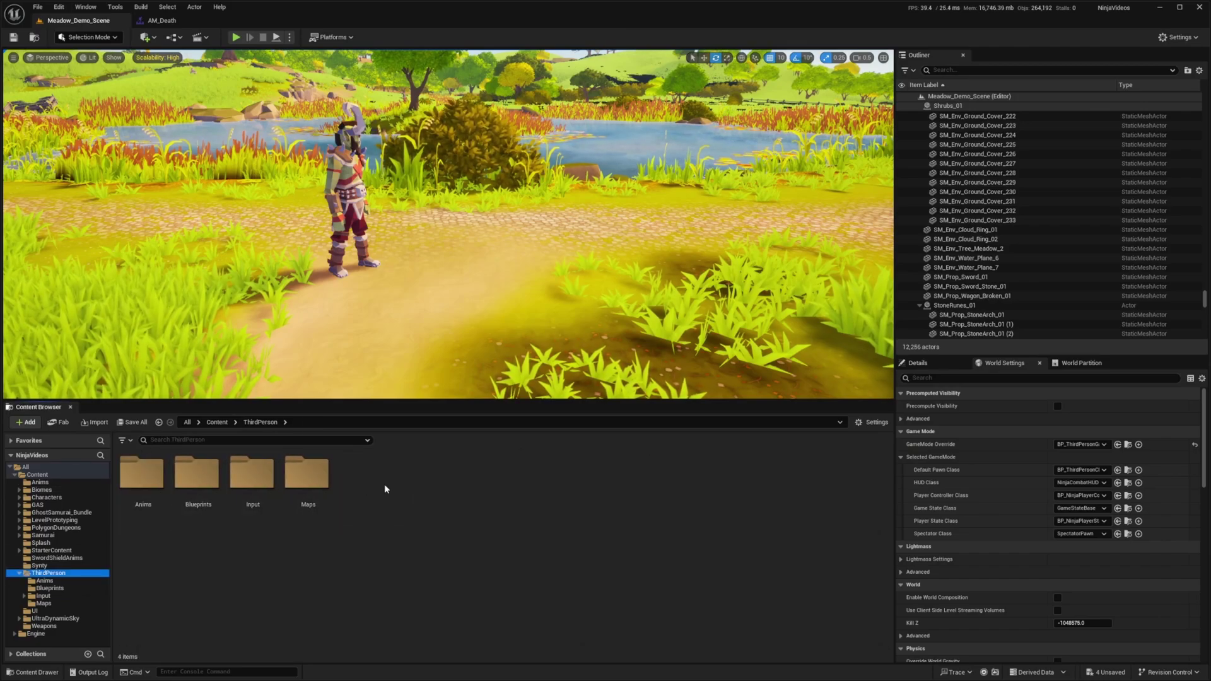
click(39, 506)
click(136, 477)
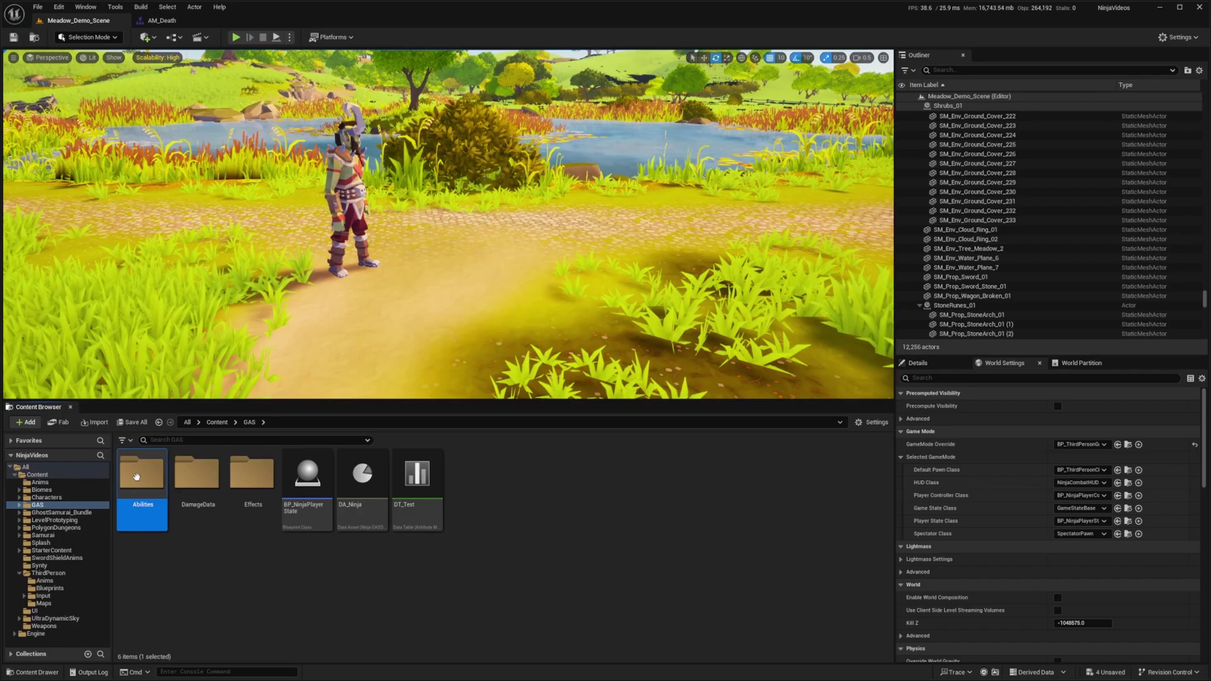
double_click(136, 478)
Create a Blueprint class named GA_Death in the Abilities folder with CombatAbility_Death as its parent class.
right_click(305, 482)
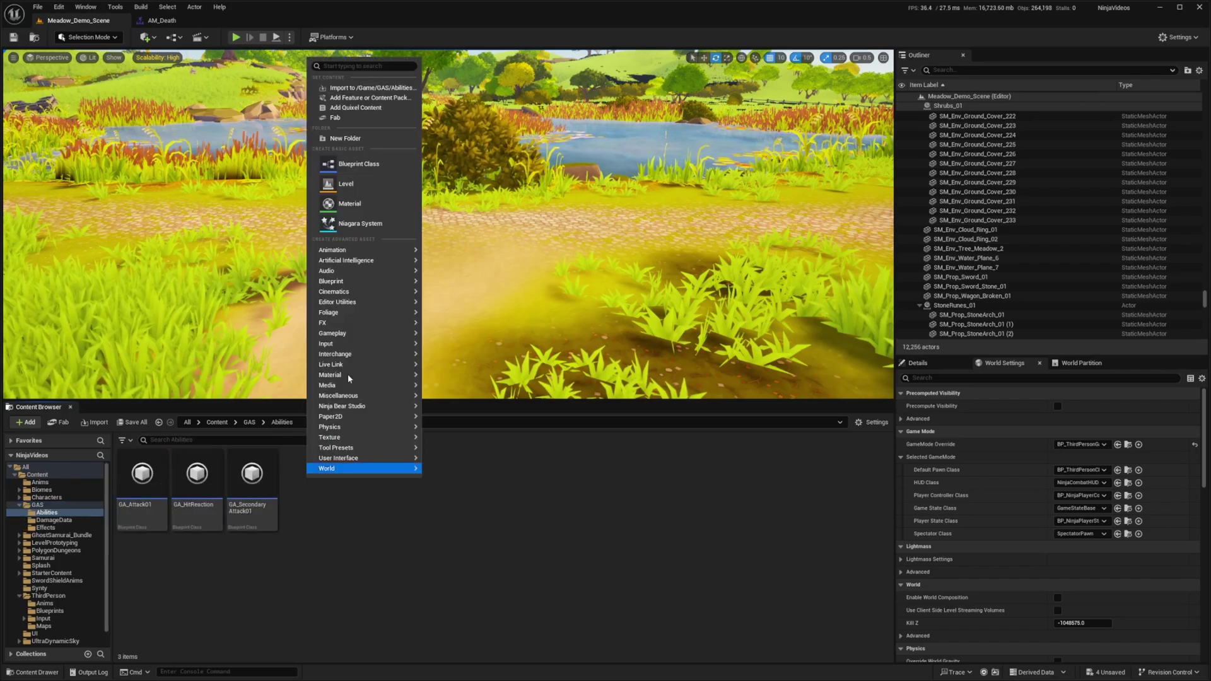
click(361, 165)
text(CombatAbility_Death)
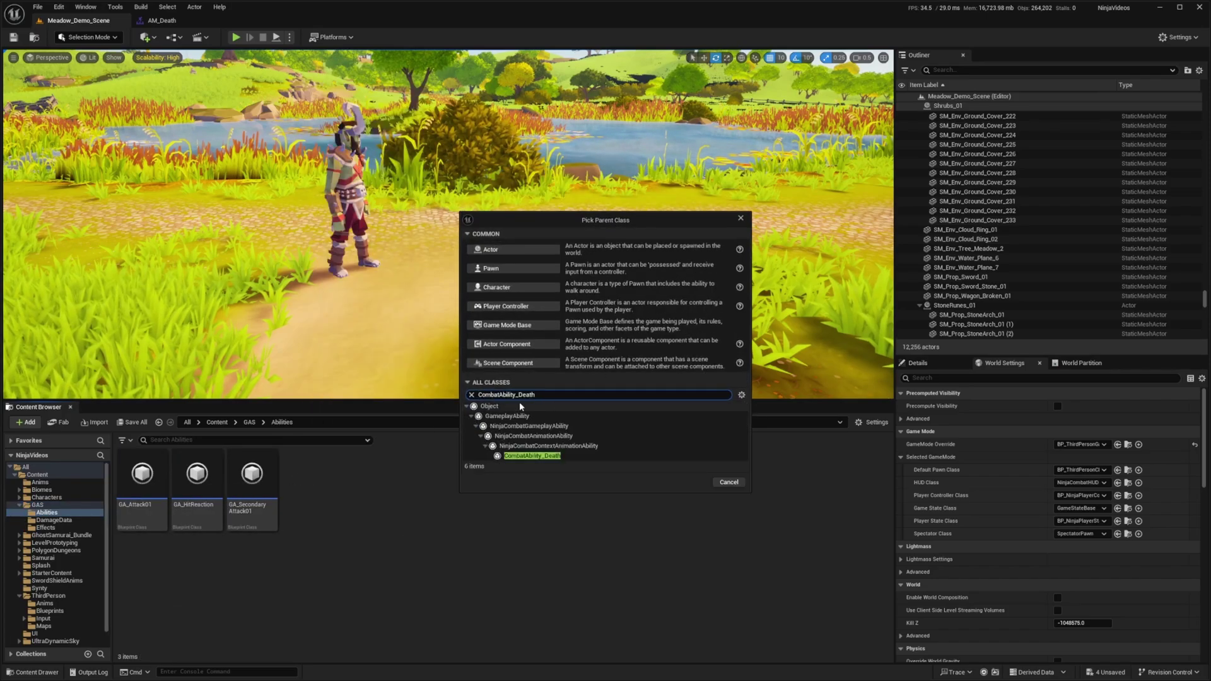
click(528, 456)
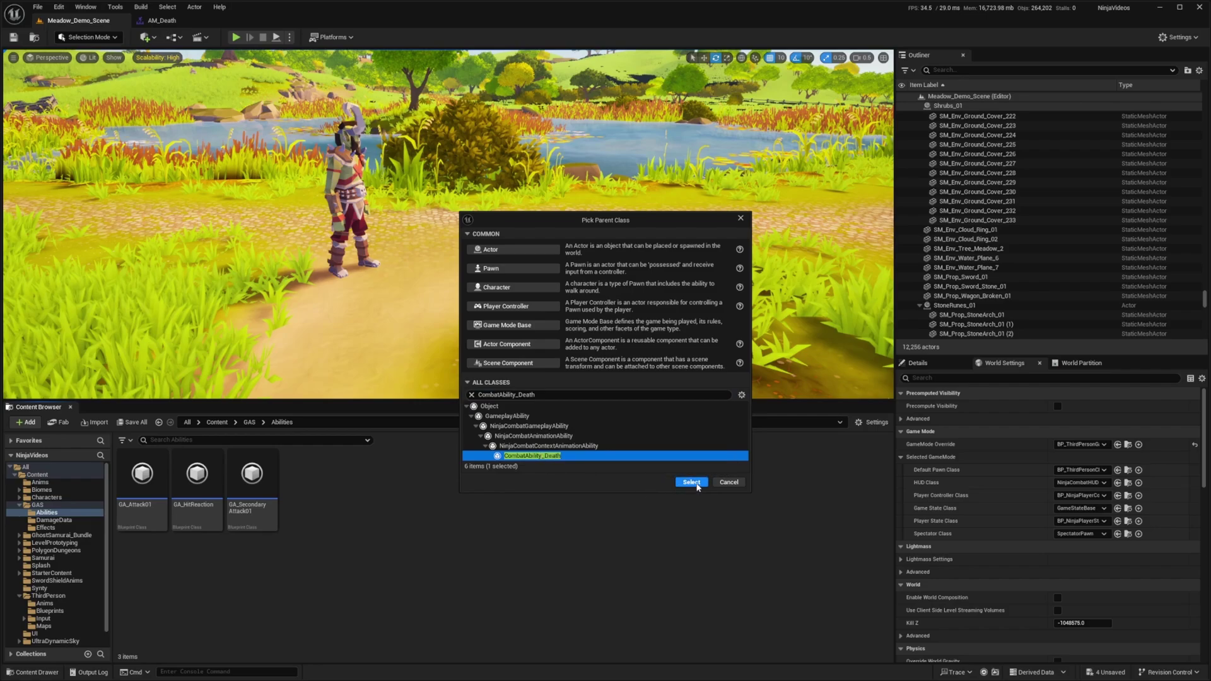
click(691, 483)
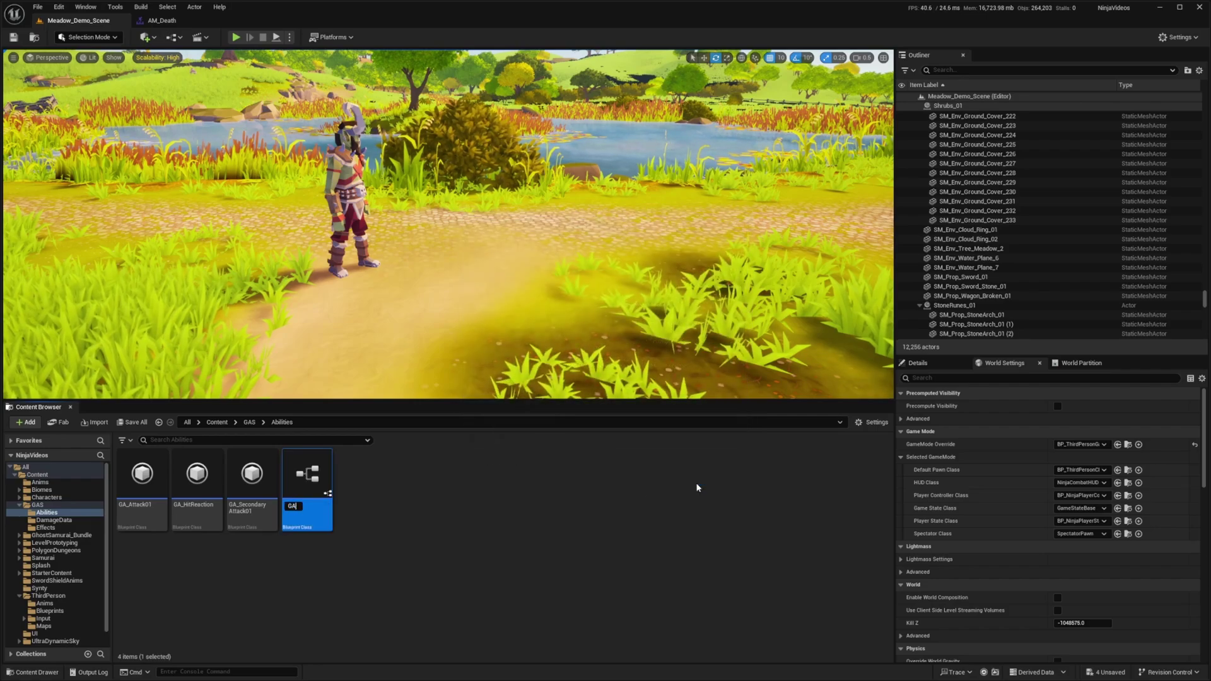
text(GA_Dea)
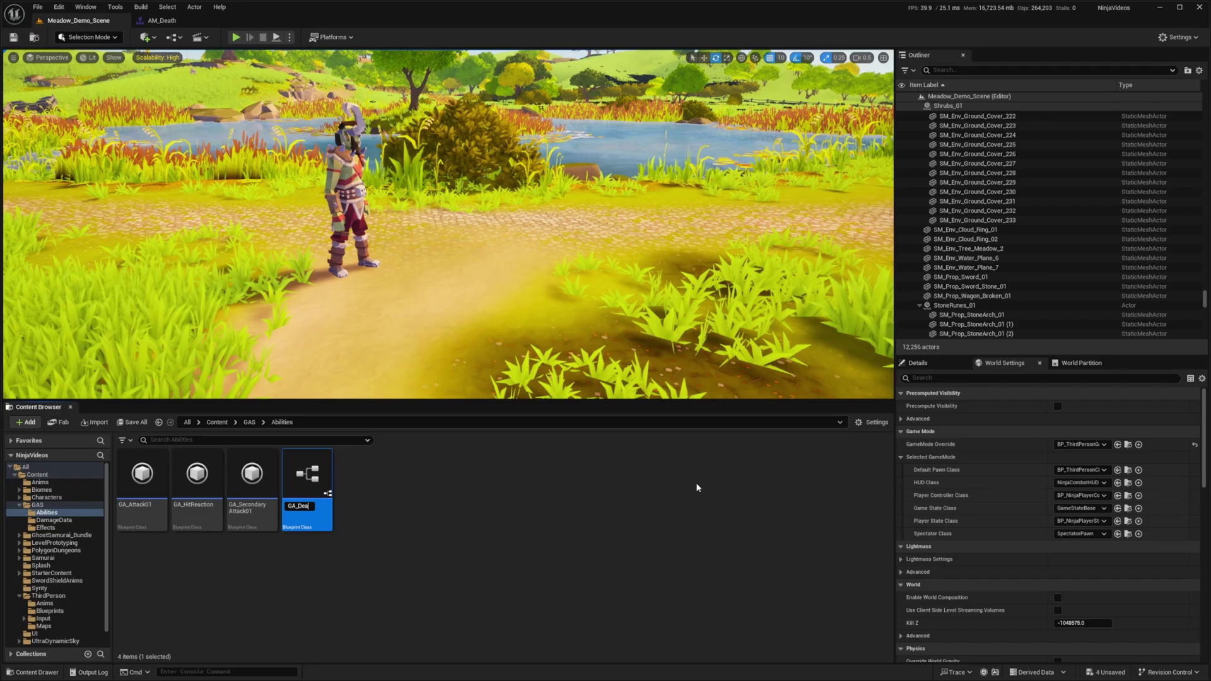
text(th)
key(Return)
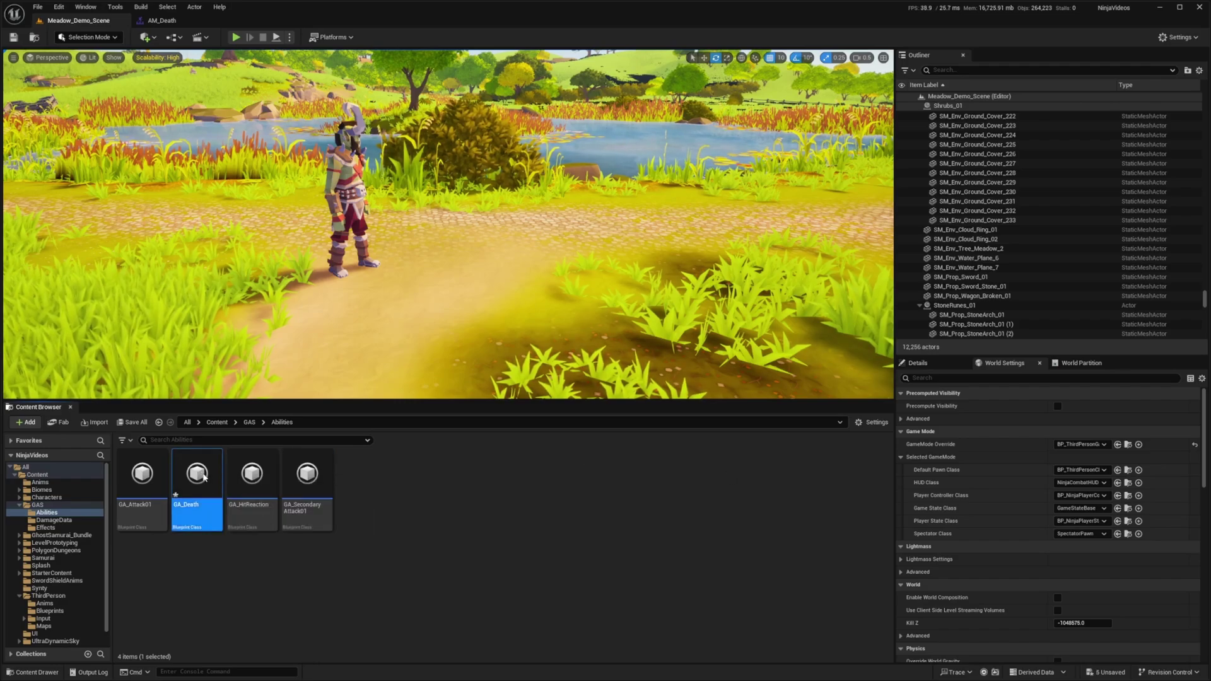
Open GA_Death and set its animation provider to Directional Hits, with AM_Death as default montage and Front and Back as direction sections.
double_click(197, 482)
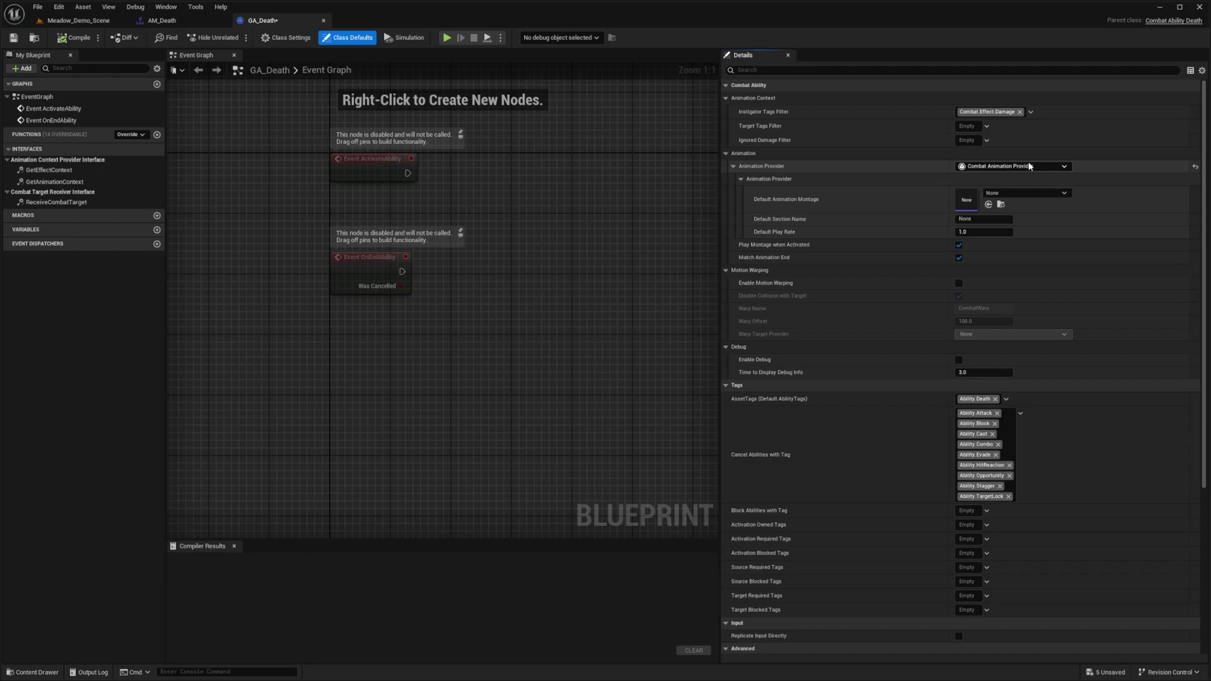
click(994, 169)
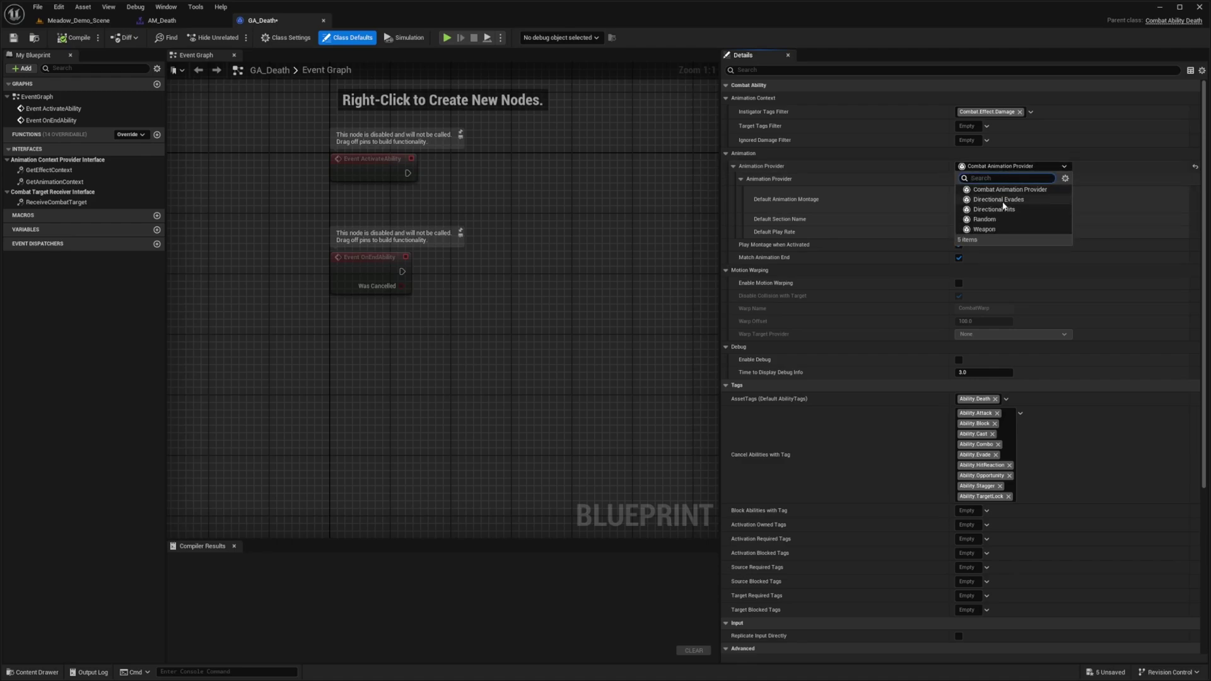
click(1008, 216)
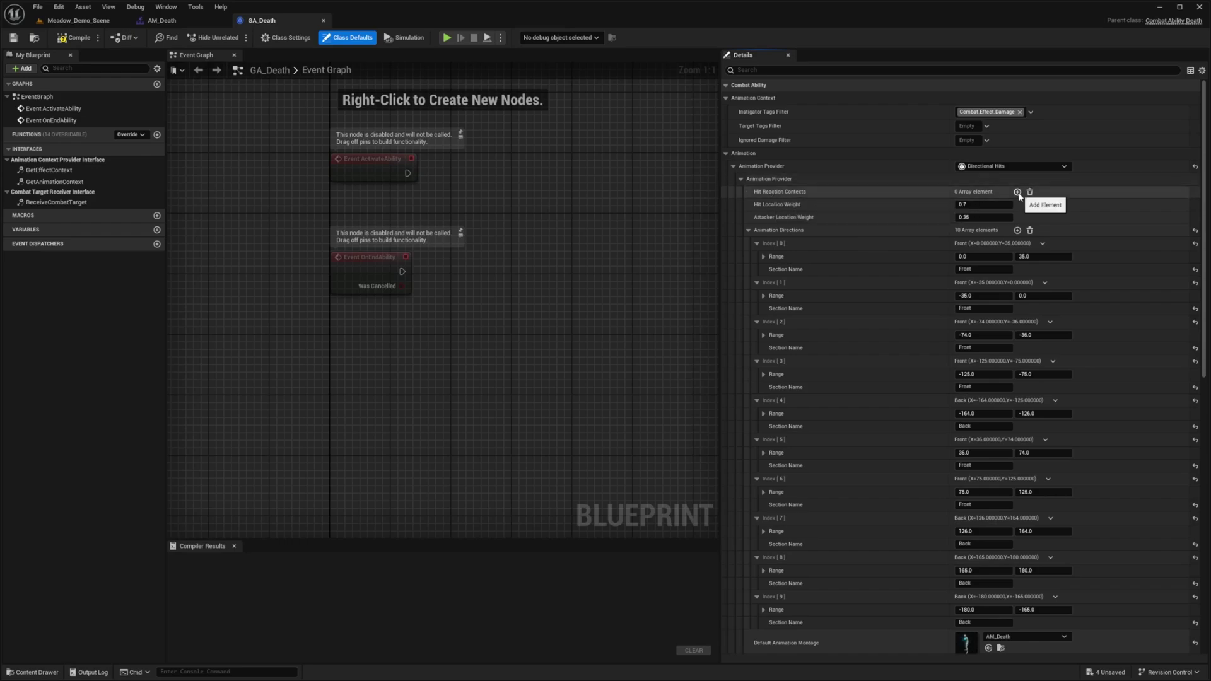
Add a hit reaction context to the Directional Hits provider with the context tag Combat.Effect.Damage.Knockback.
click(1017, 192)
click(757, 206)
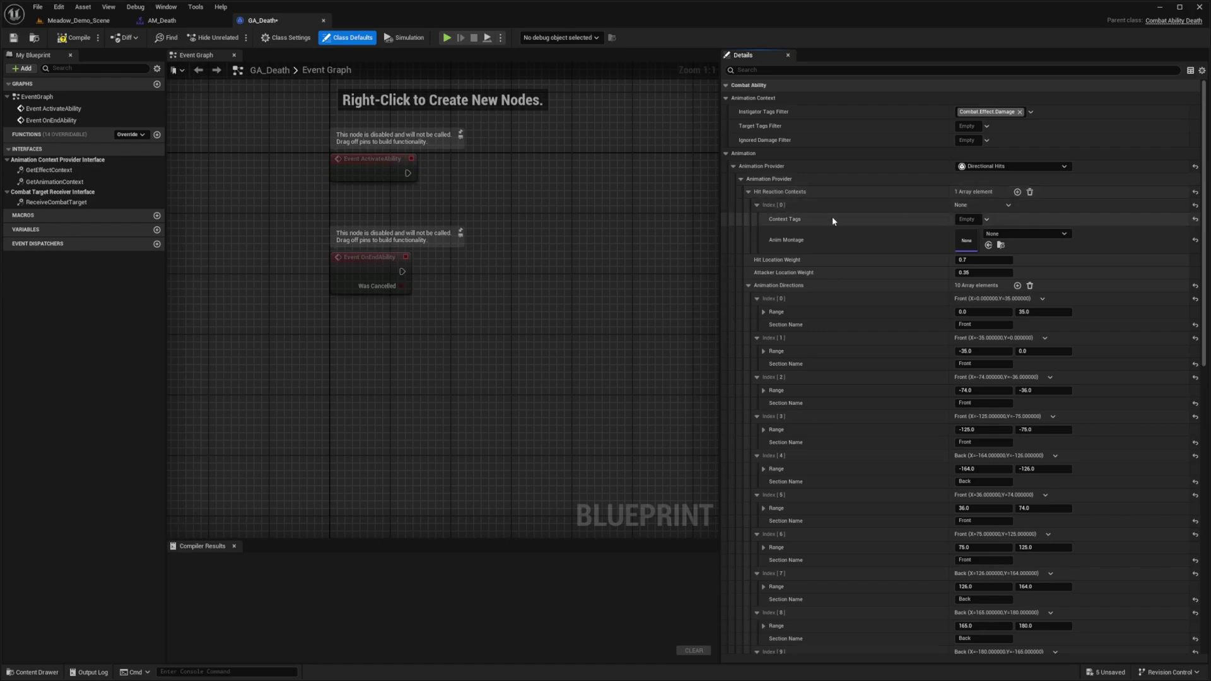
click(987, 220)
text(knock)
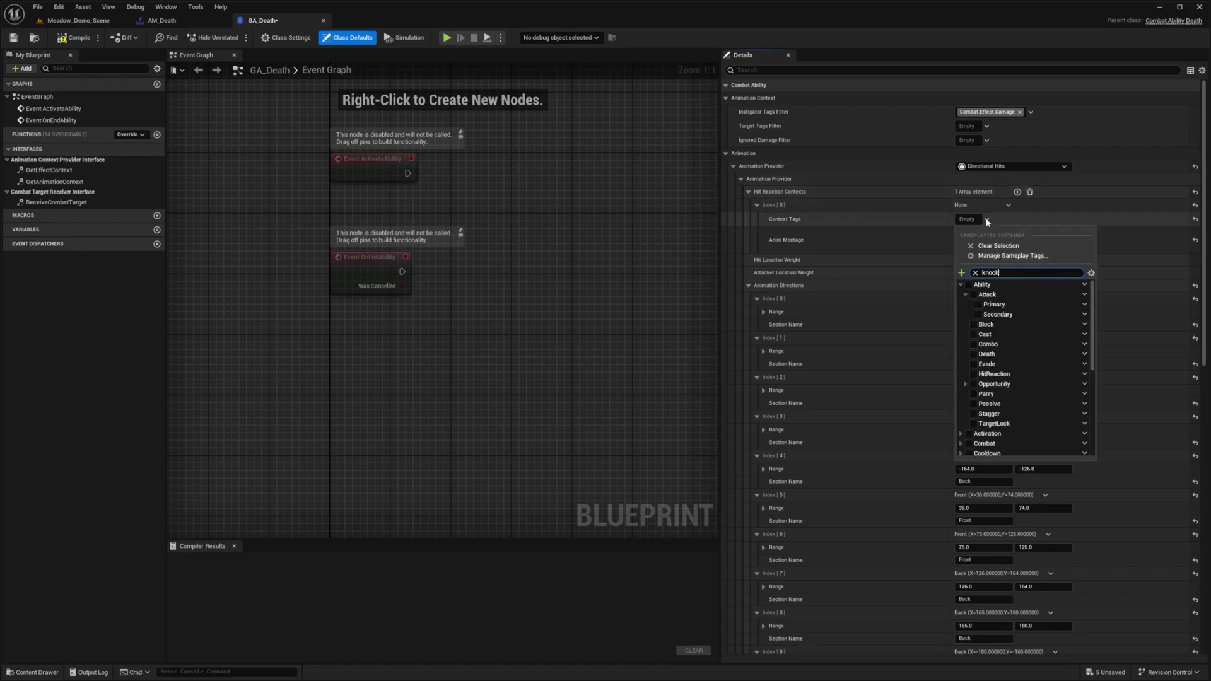
text(b)
click(982, 314)
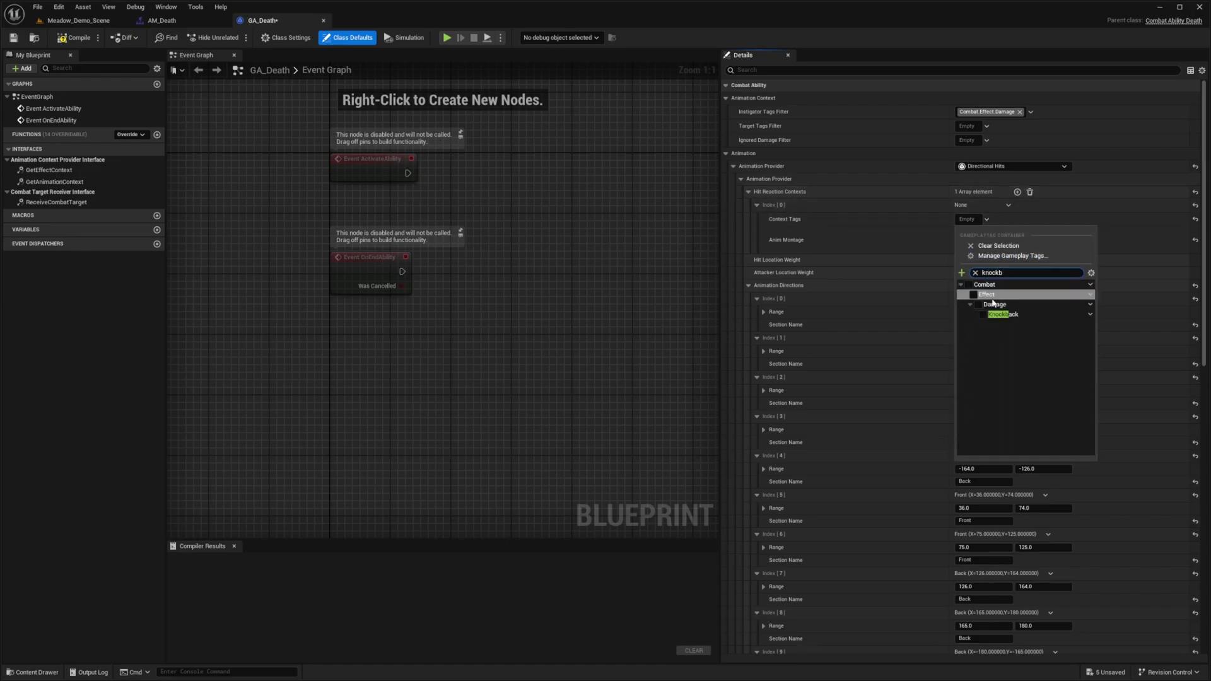
click(830, 215)
Assign AM_Death as the animation montage of the knockback hit reaction context.
click(1020, 237)
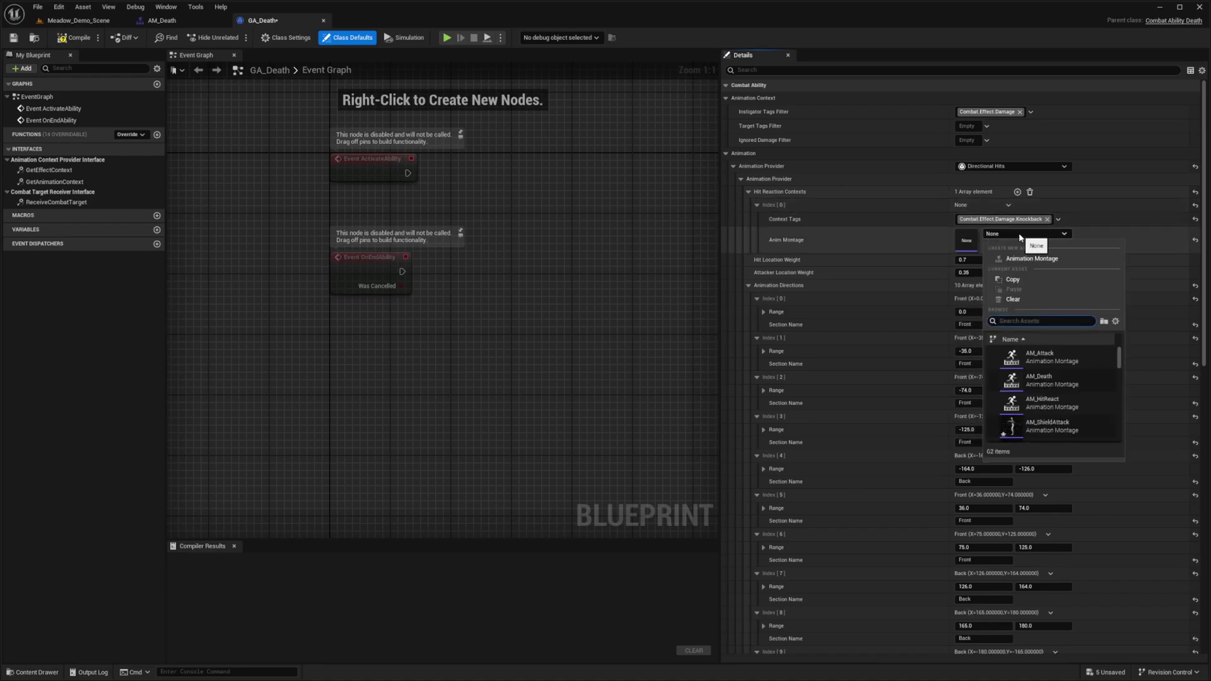
text(am_dea)
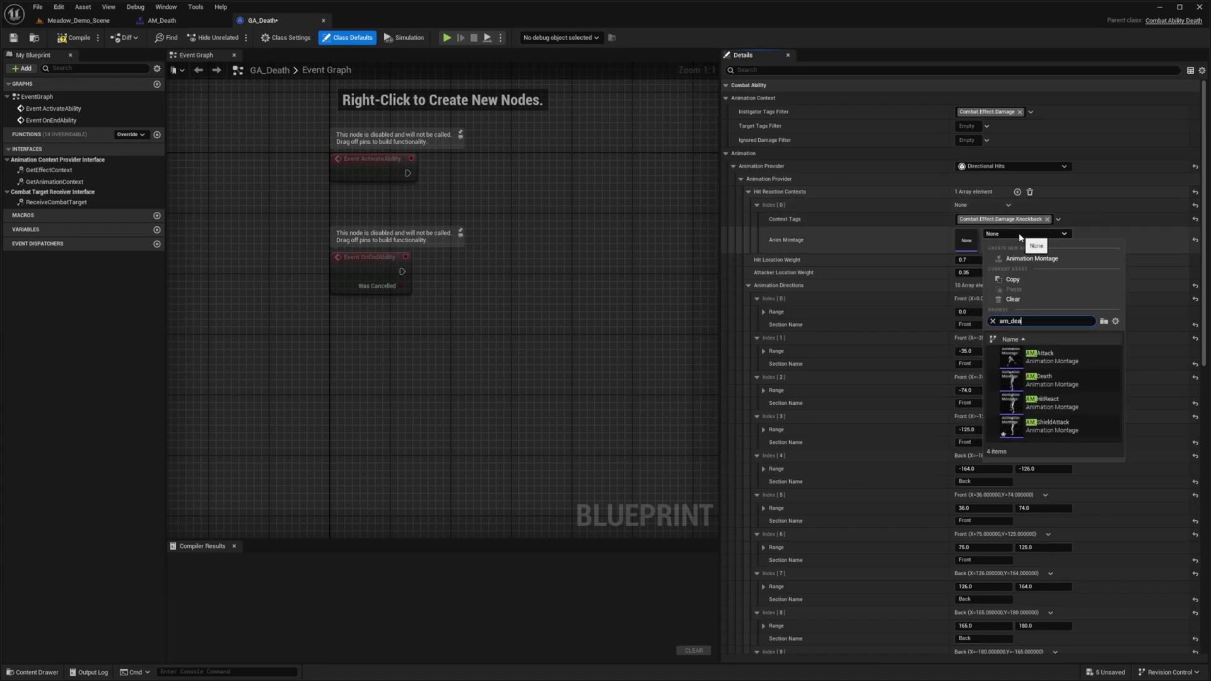
text(th)
click(1017, 350)
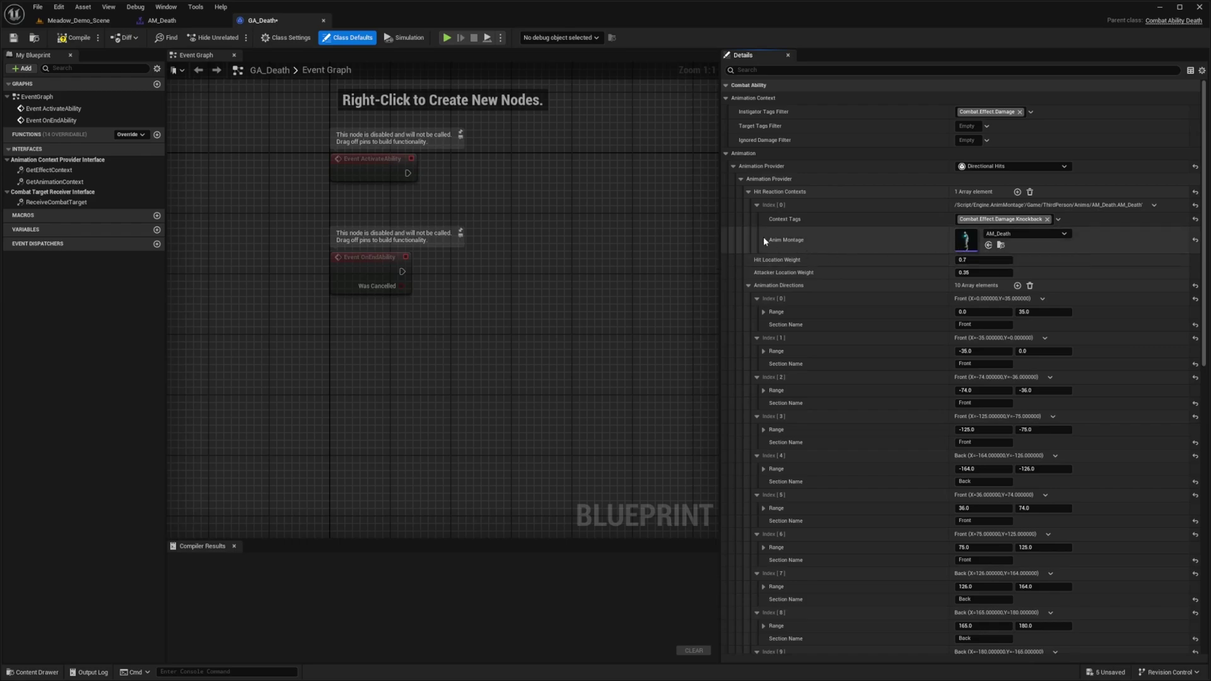
click(1017, 192)
click(971, 275)
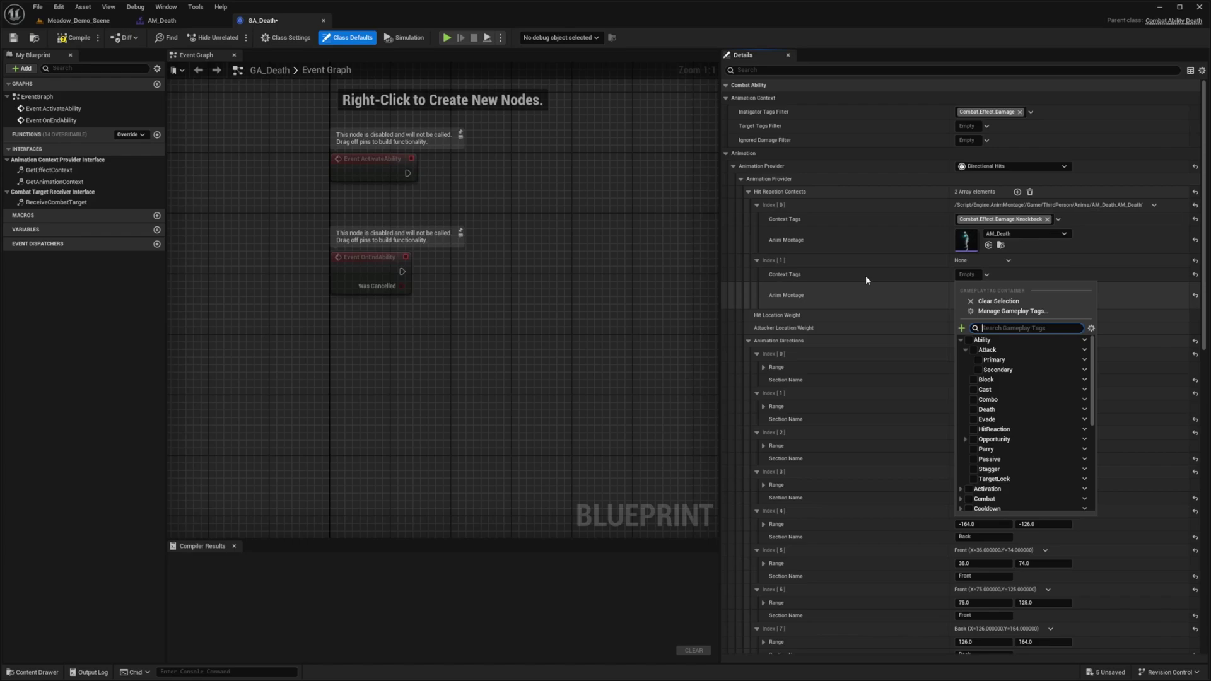
click(840, 275)
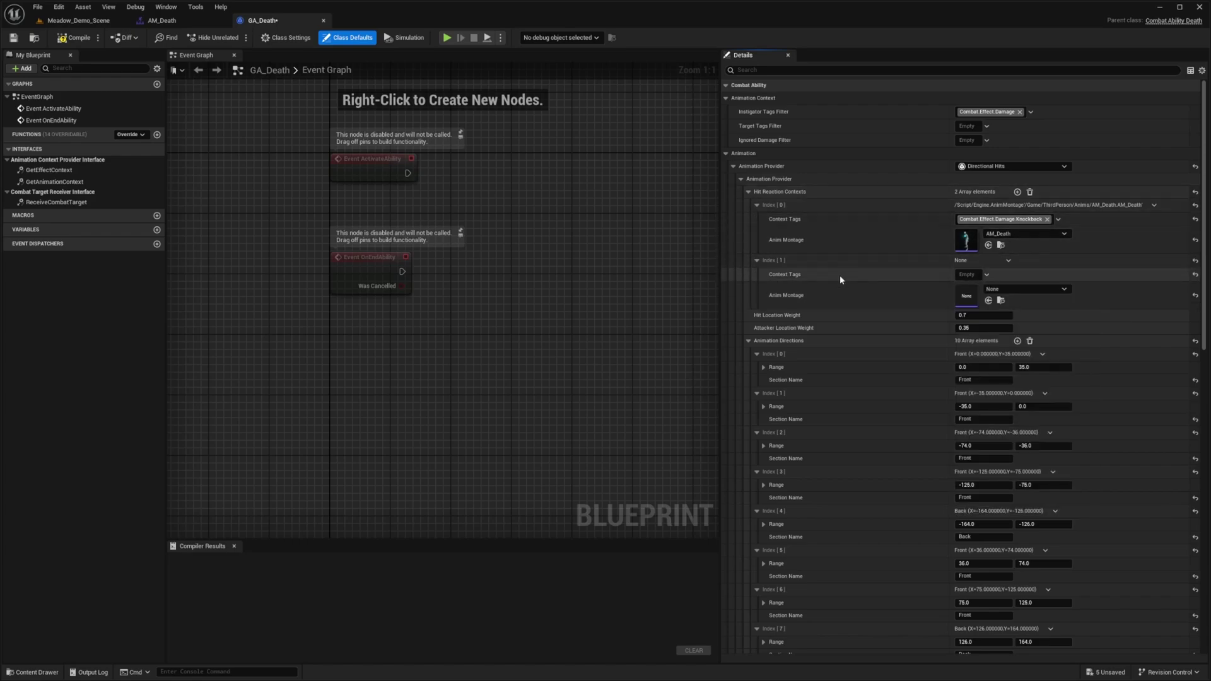
click(1008, 260)
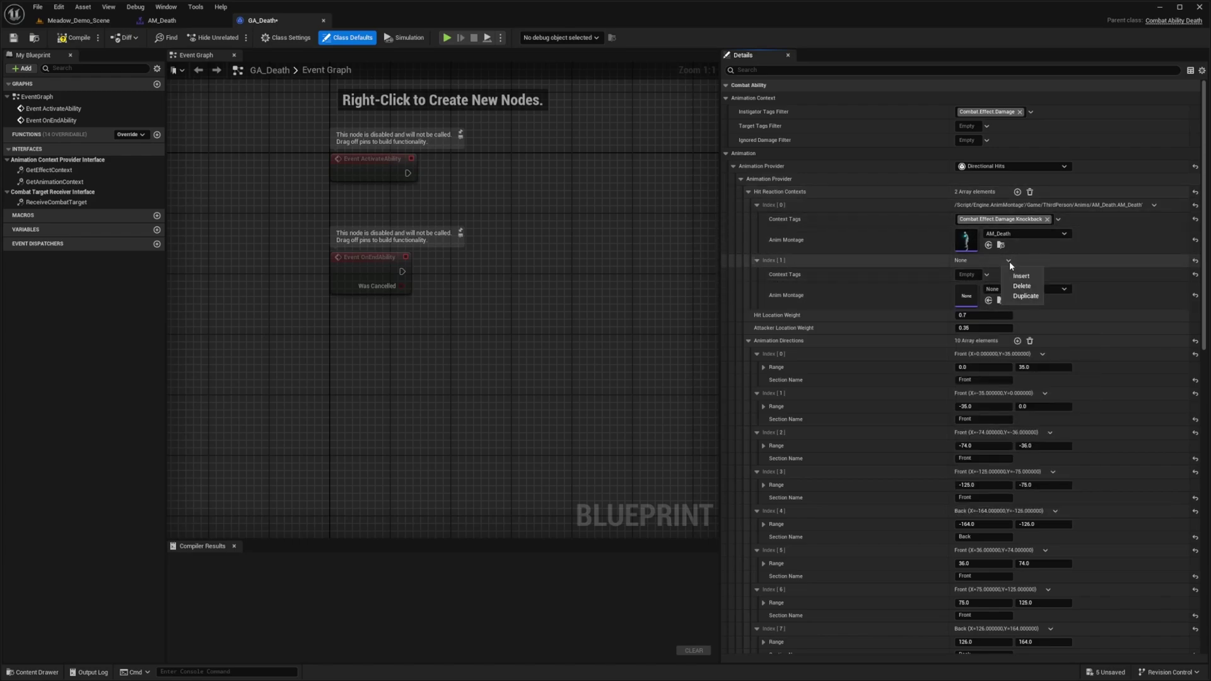
click(1017, 285)
Save and compile GA_Death, and set its activation blocked tags to Combat.State.Opportunity.Victim.
key(ctrl+s)
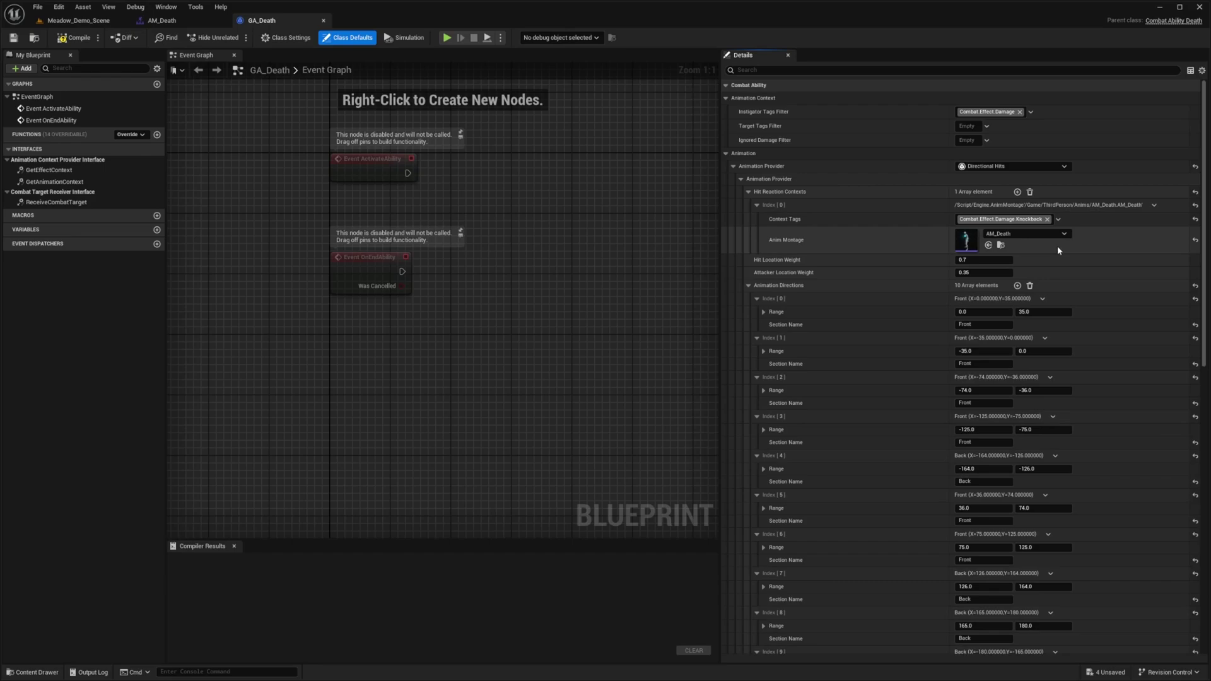
click(71, 43)
scroll(822, 399, down, 3)
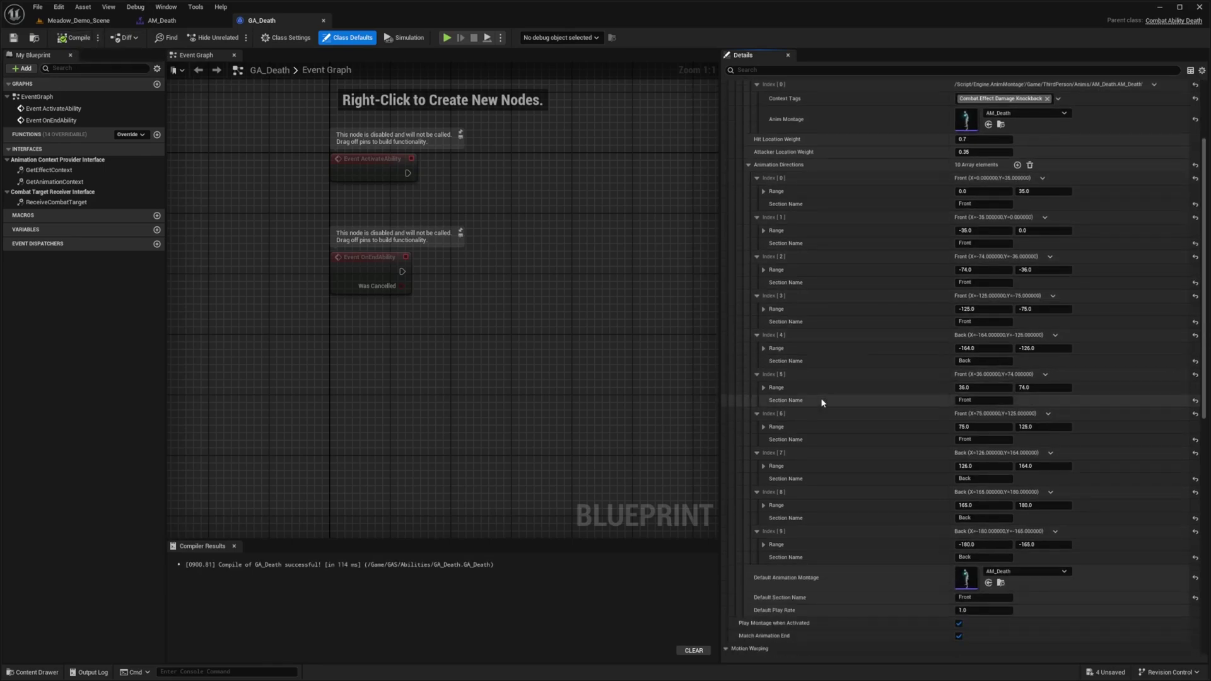
scroll(822, 402, down, 1)
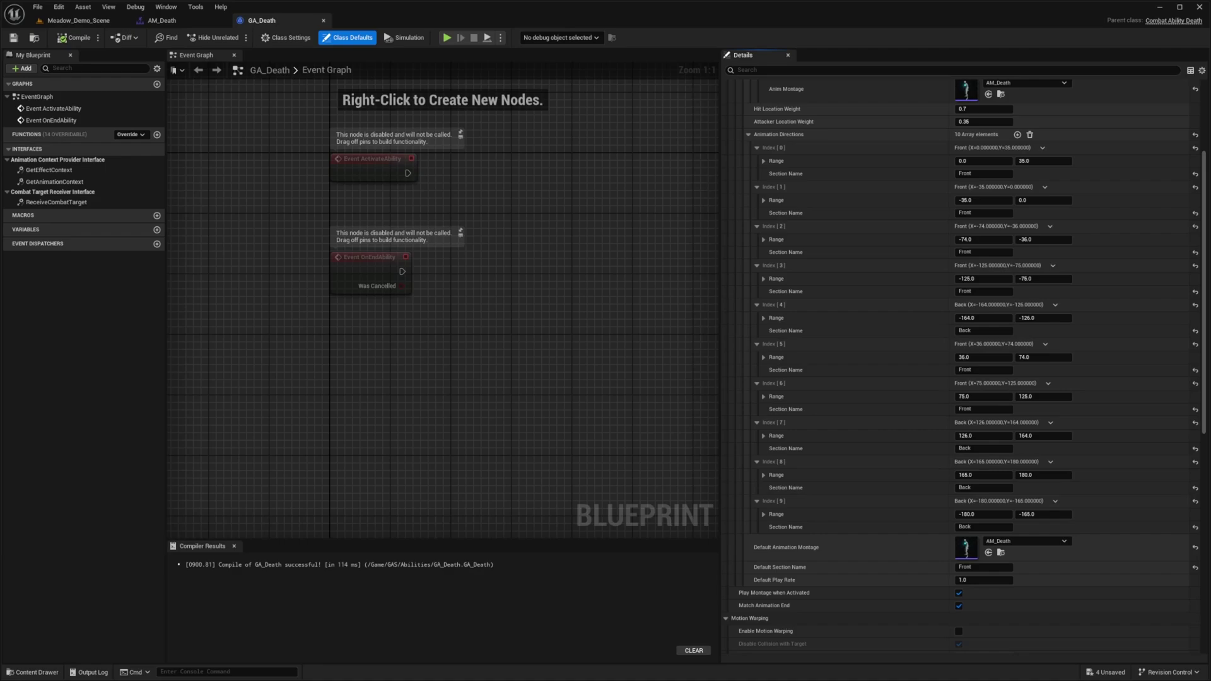
scroll(834, 395, down, 10)
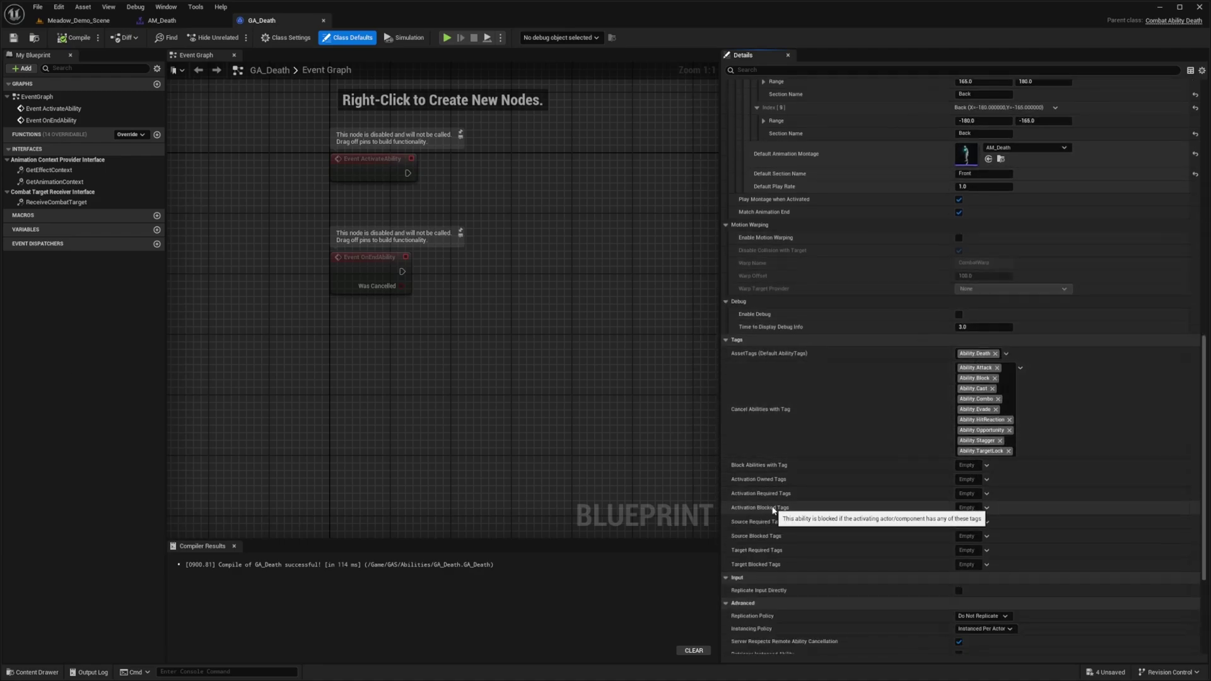
click(974, 511)
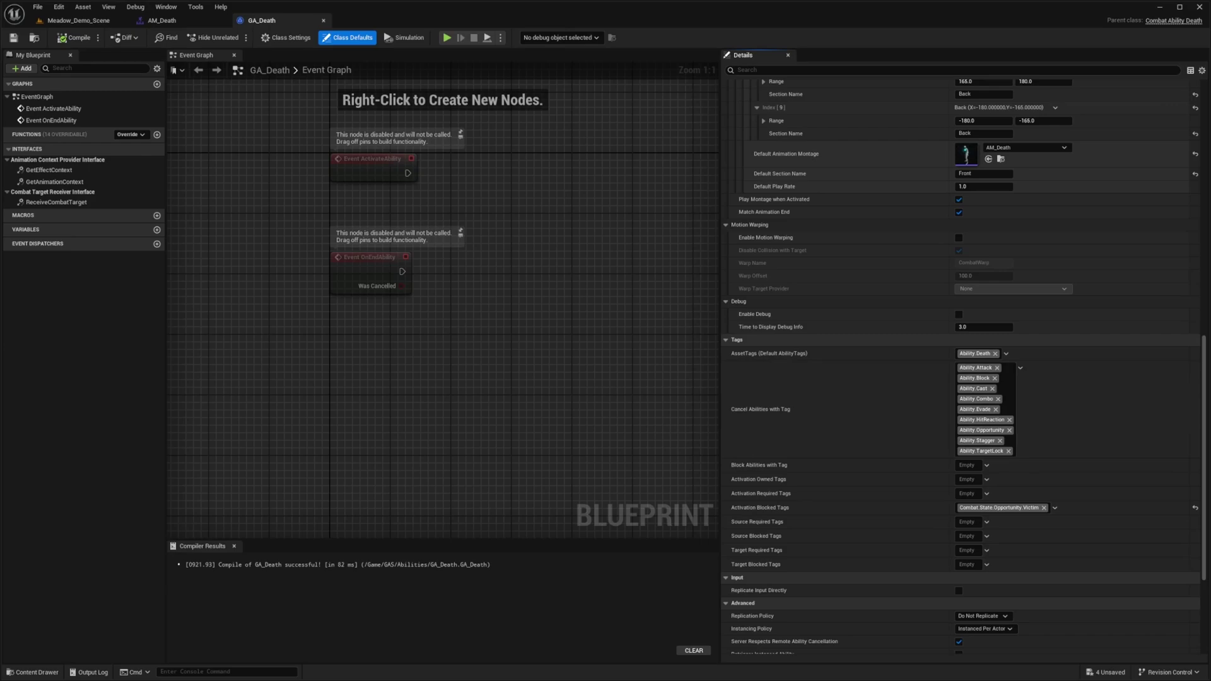
scroll(982, 453, down, 2)
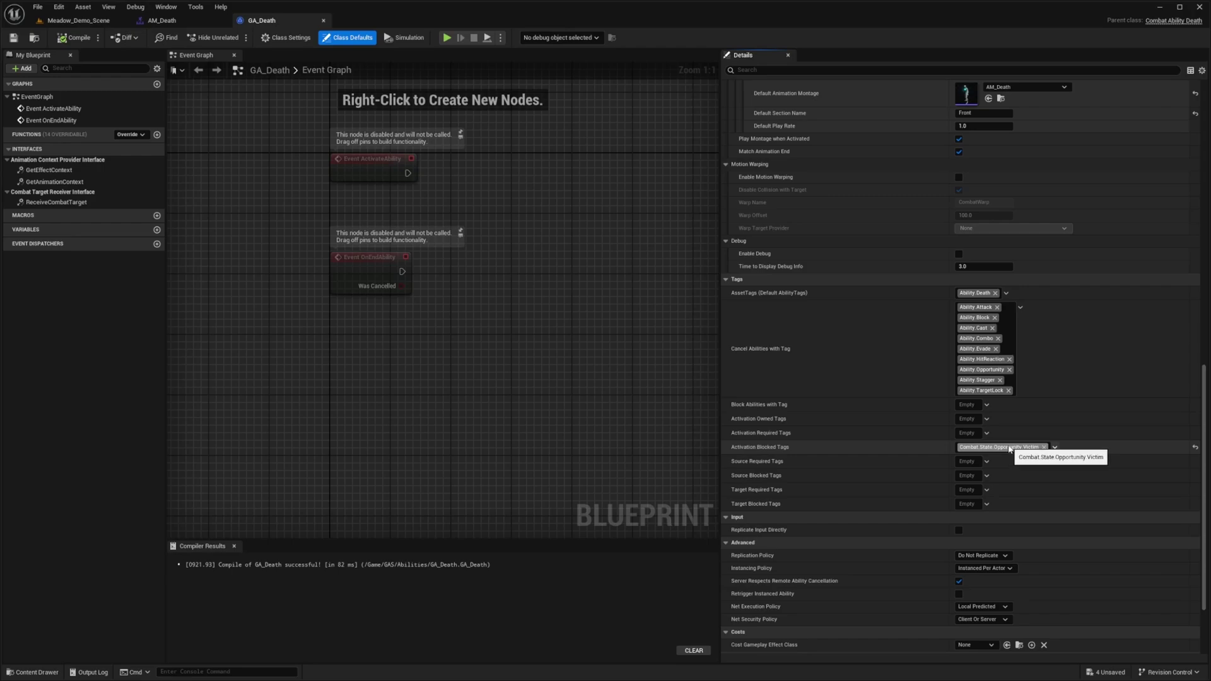
Open the DA_Ninja data asset assigned as the default ability setup of BP_Enemy's Character Abilities component.
scroll(1009, 449, down, 3)
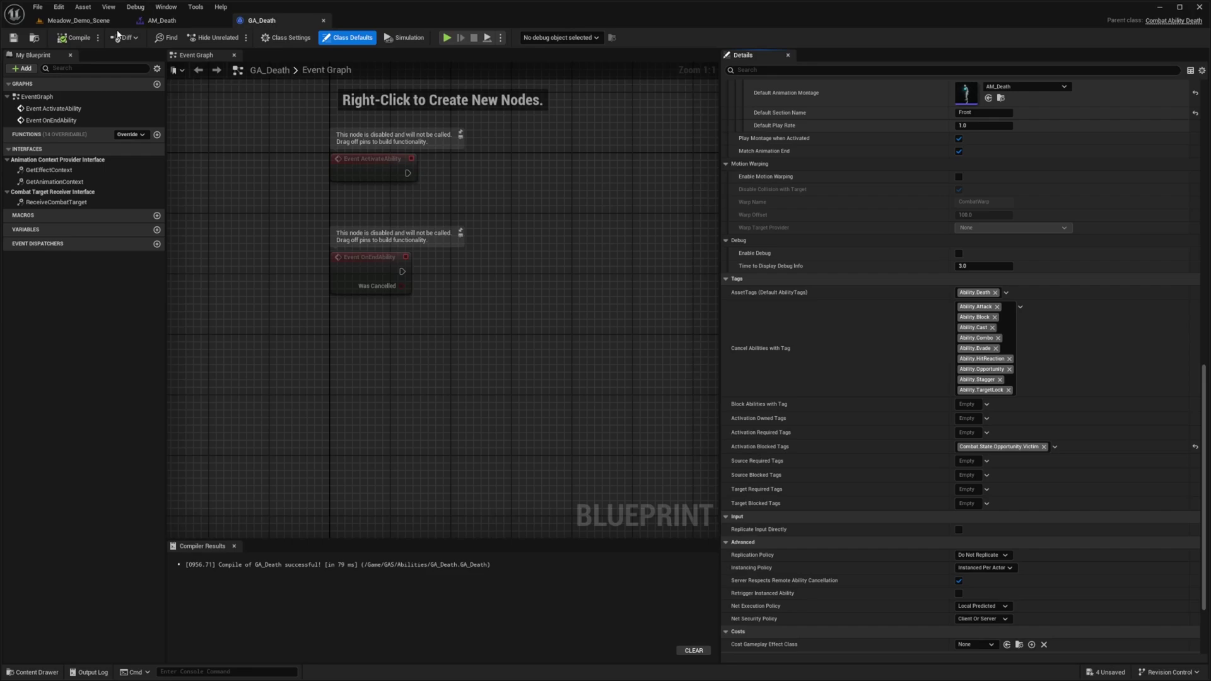
click(78, 20)
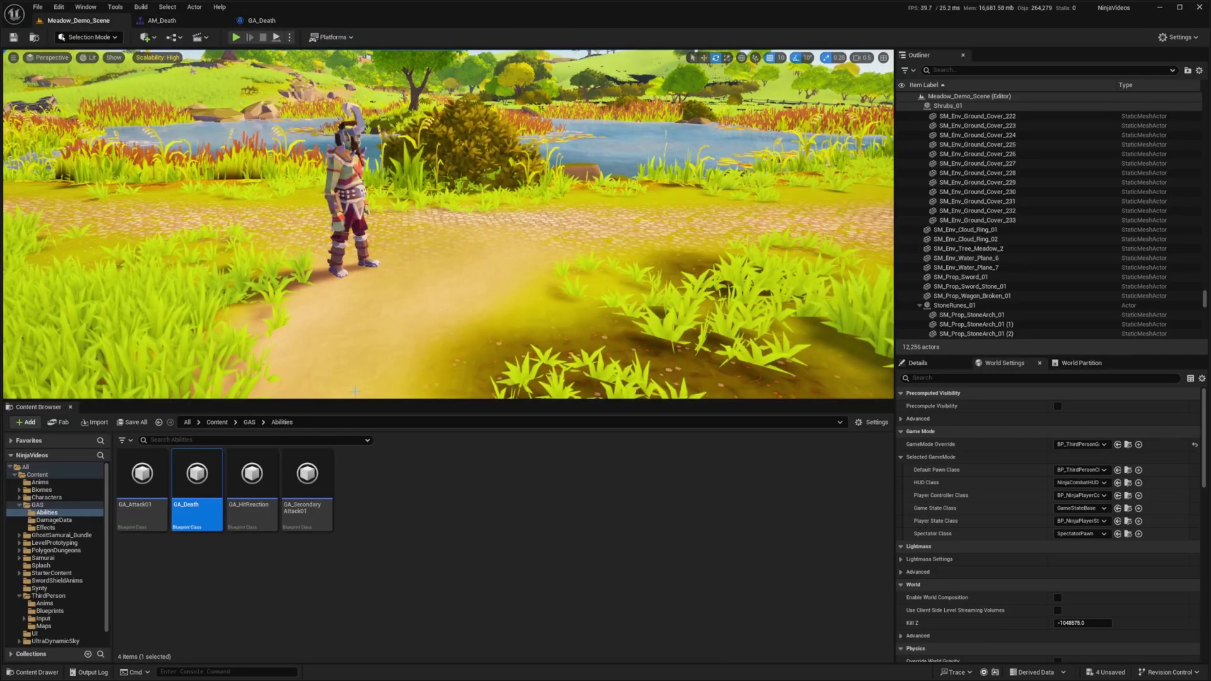
drag(354, 399, 353, 443)
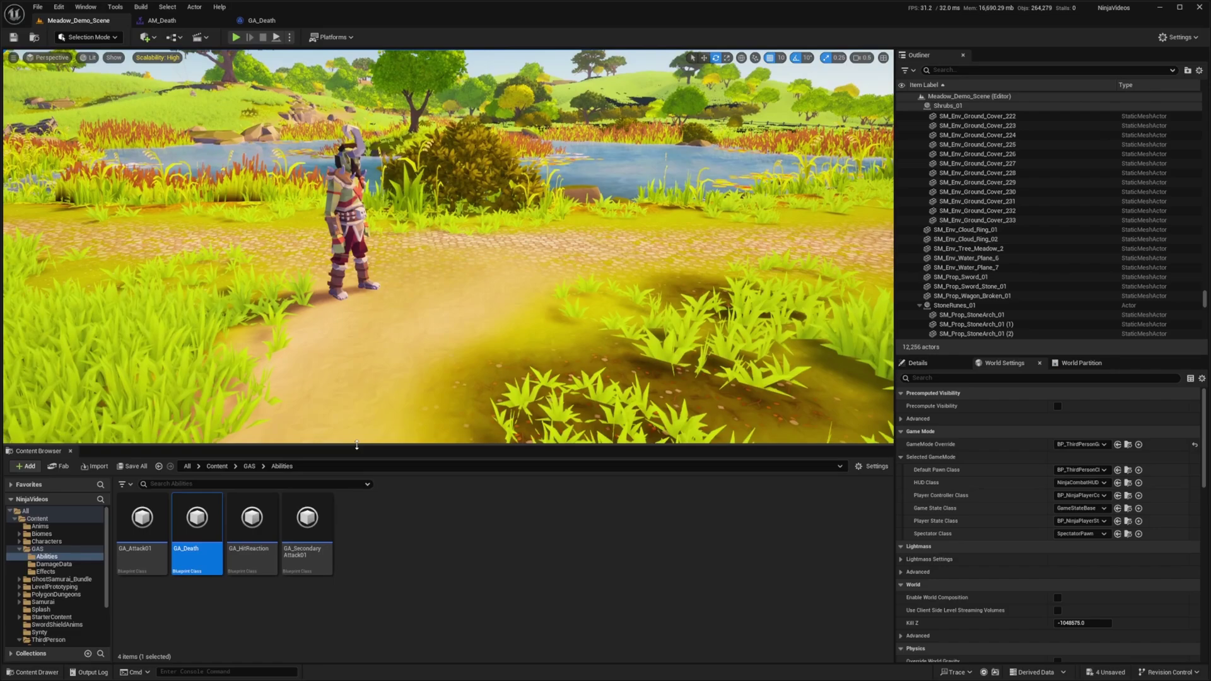
click(1129, 471)
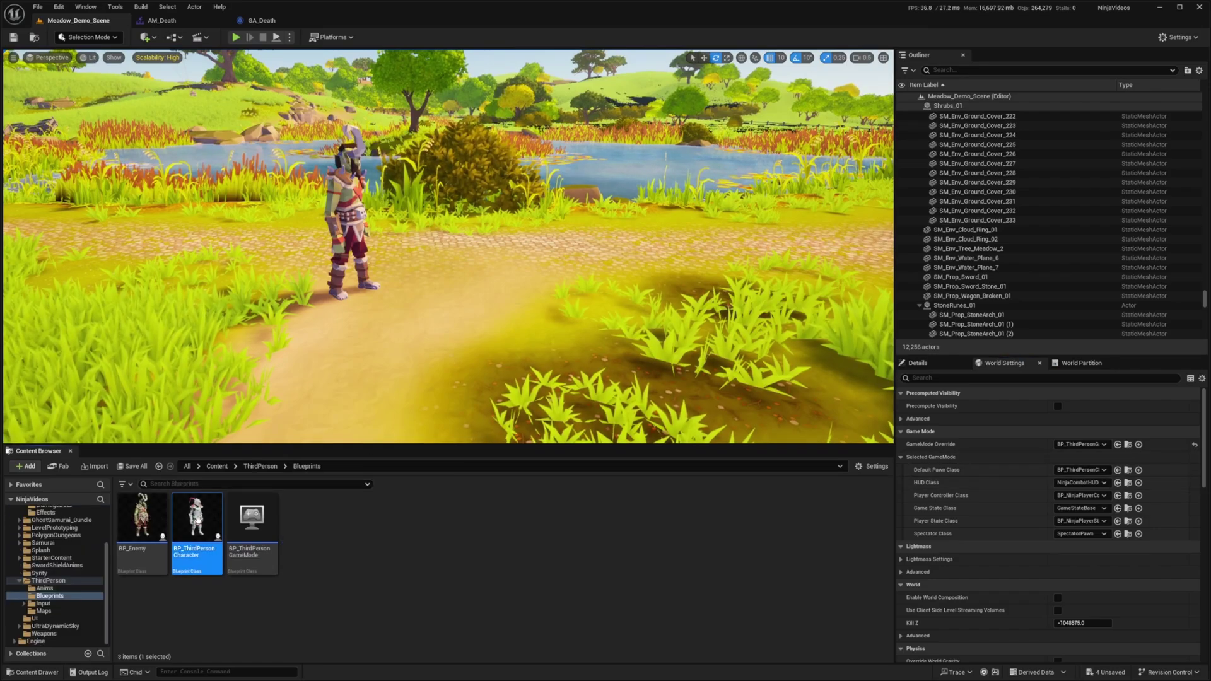
double_click(141, 517)
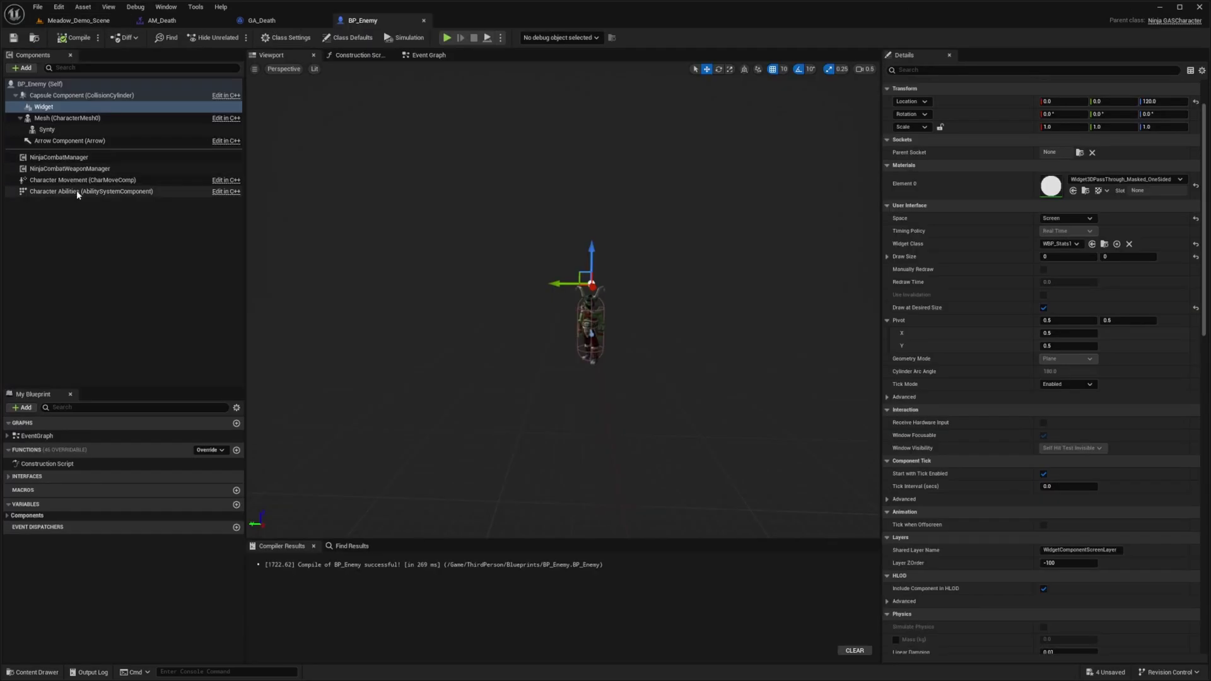
click(58, 193)
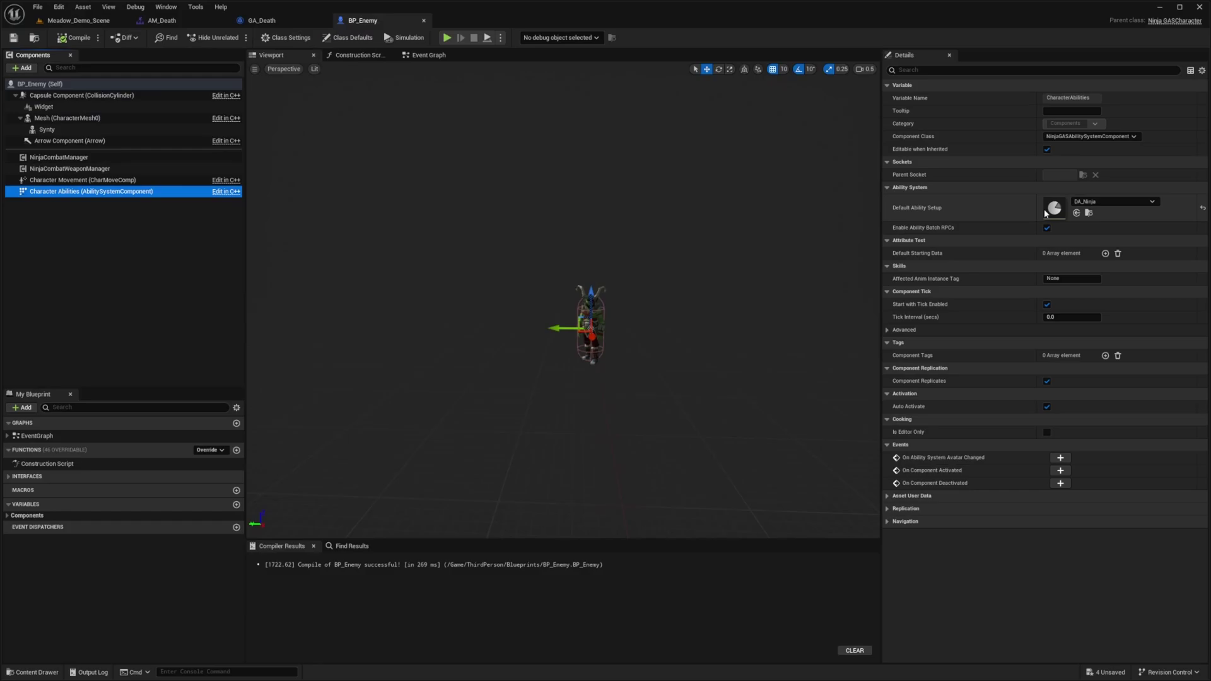
click(1088, 213)
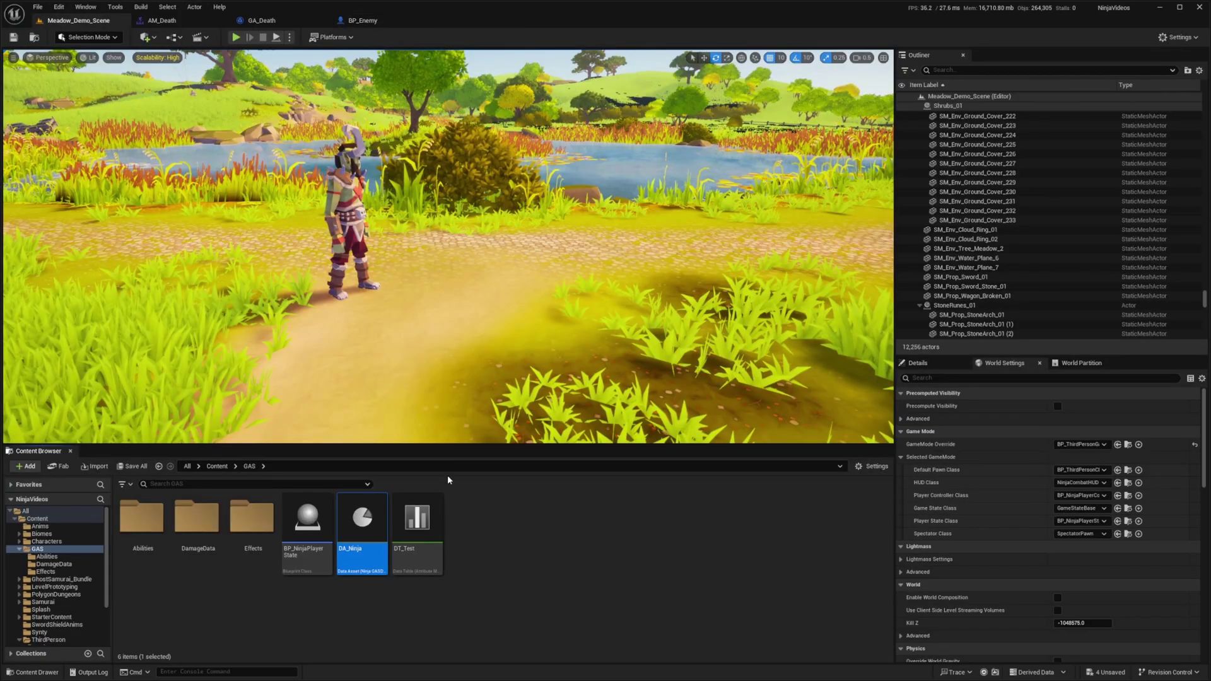
double_click(361, 524)
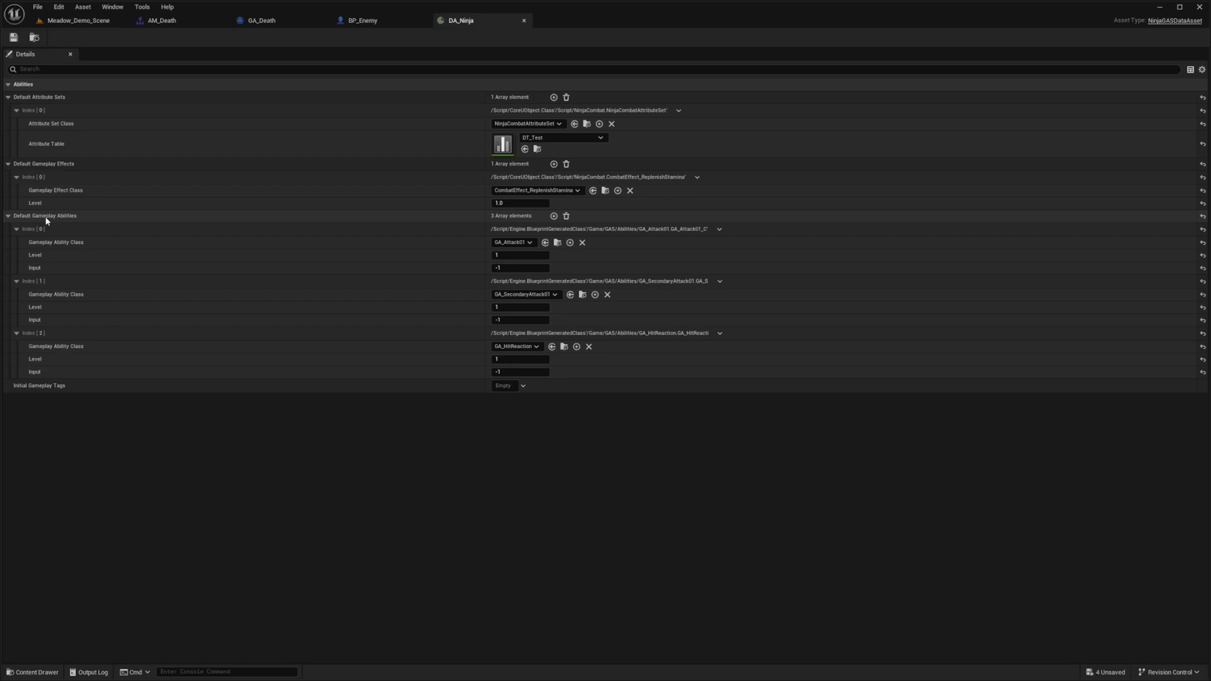
Add GA_Death as a new entry in DA_Ninja's default gameplay abilities and save the asset.
click(554, 215)
click(18, 385)
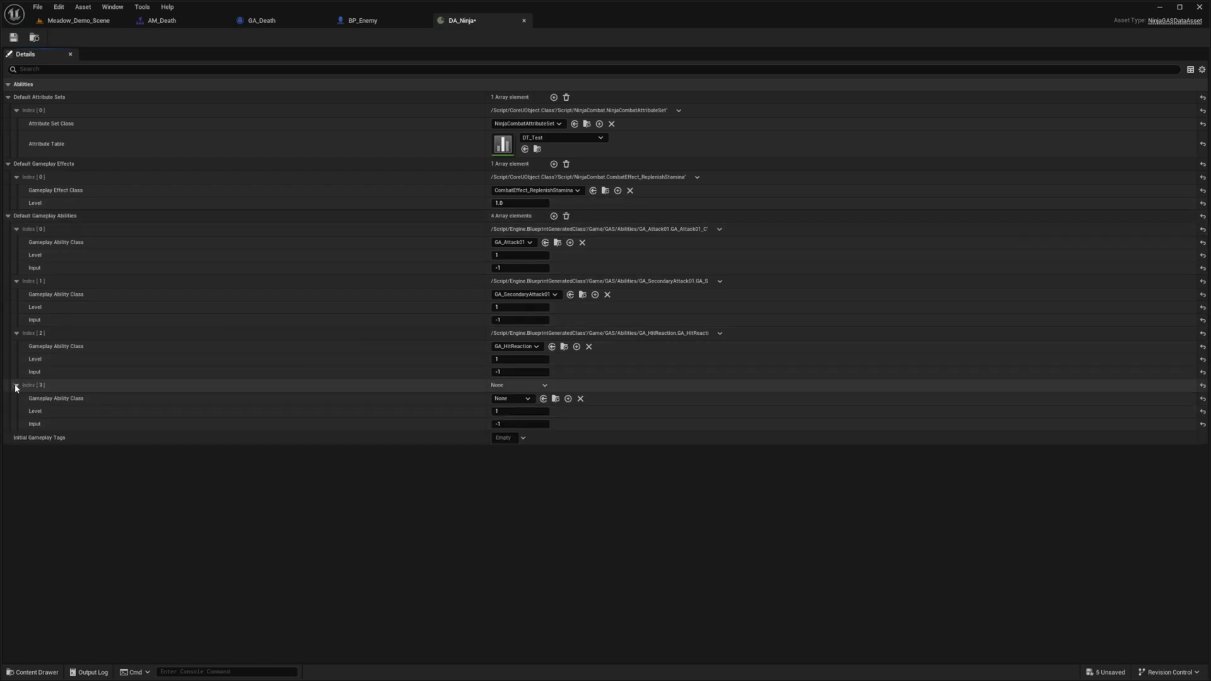
click(516, 398)
text(ga_deat)
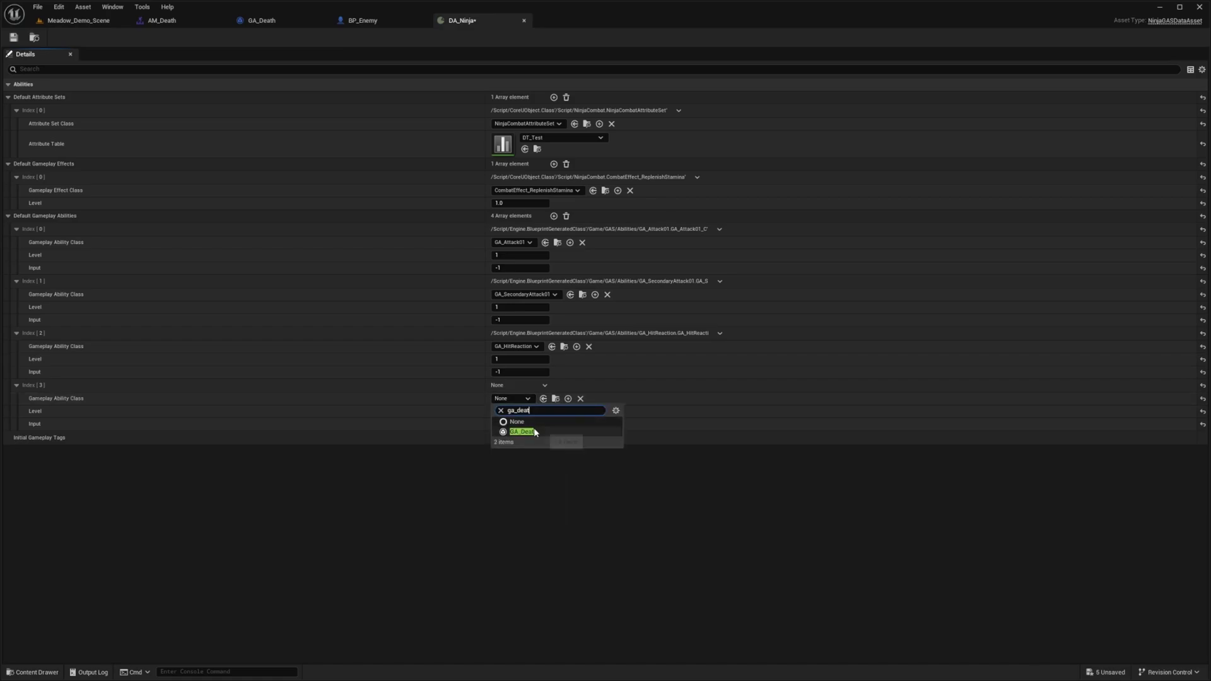
click(534, 432)
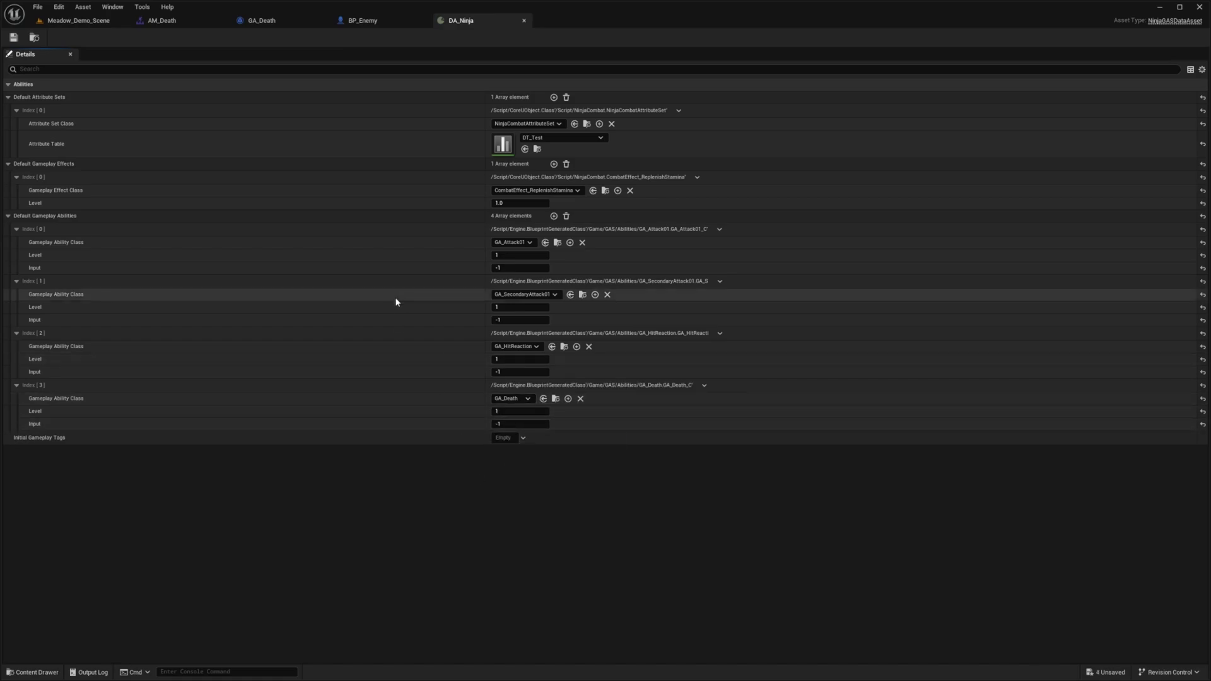
Play the level full screen and strike the enemy with the sword from several positions to test its death.
click(35, 38)
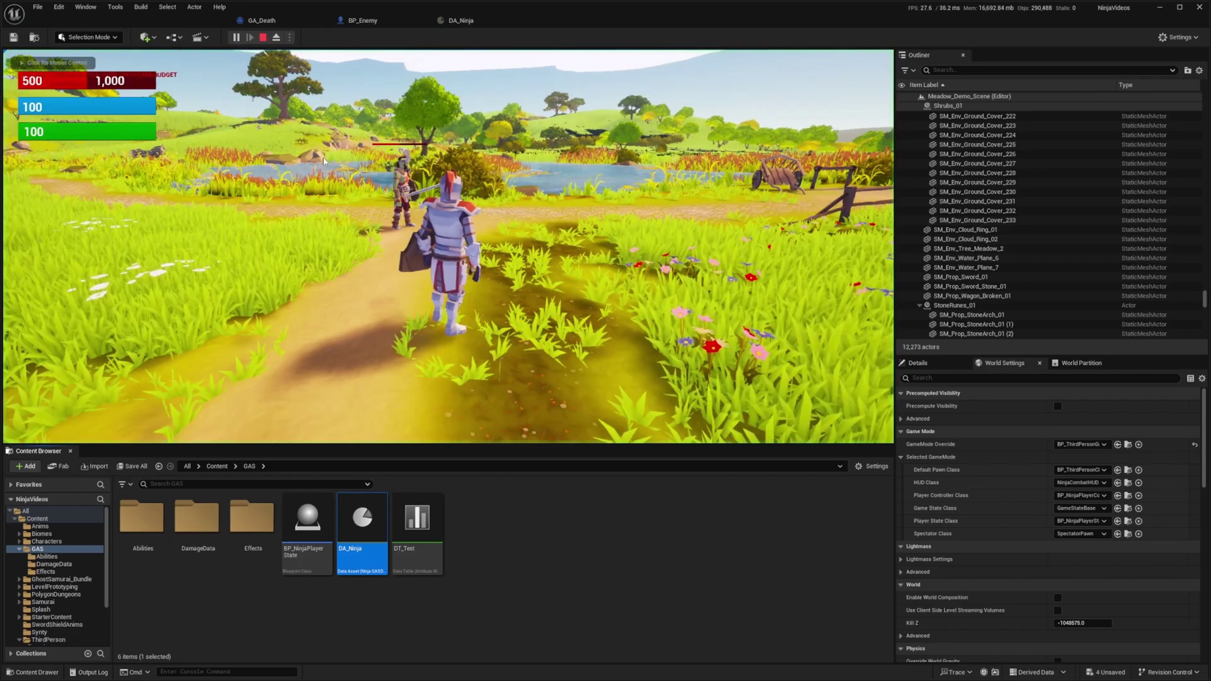
click(338, 147)
key(F11)
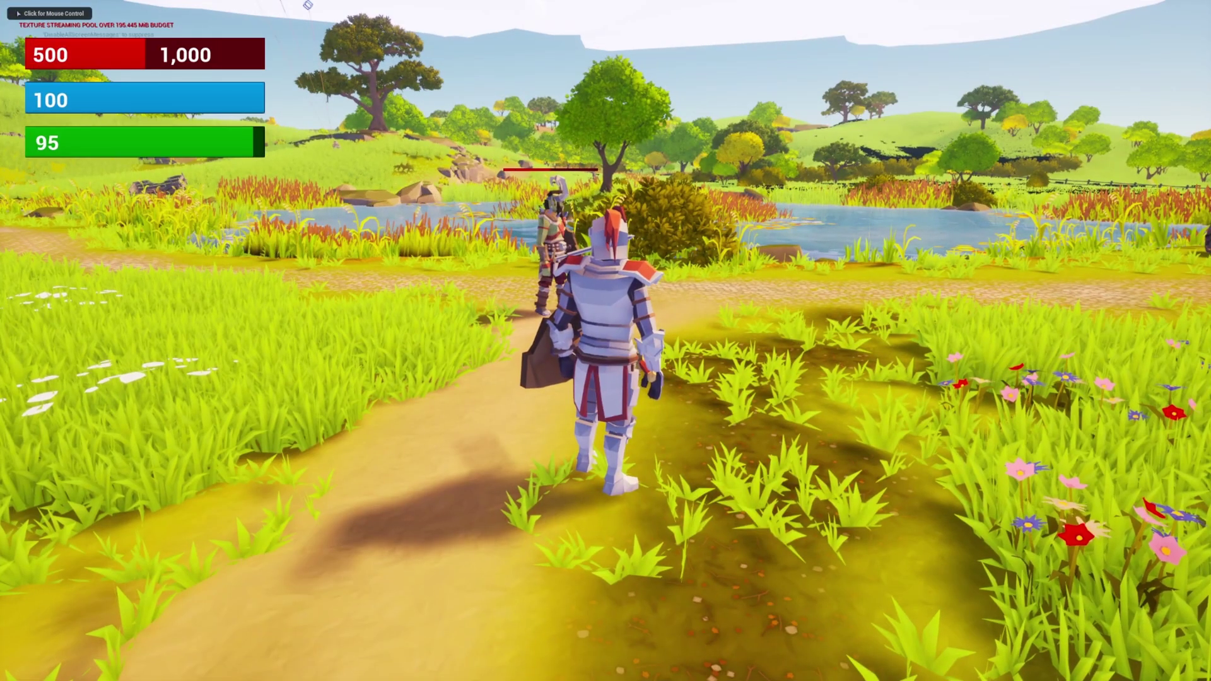
click(606, 341)
key(w)
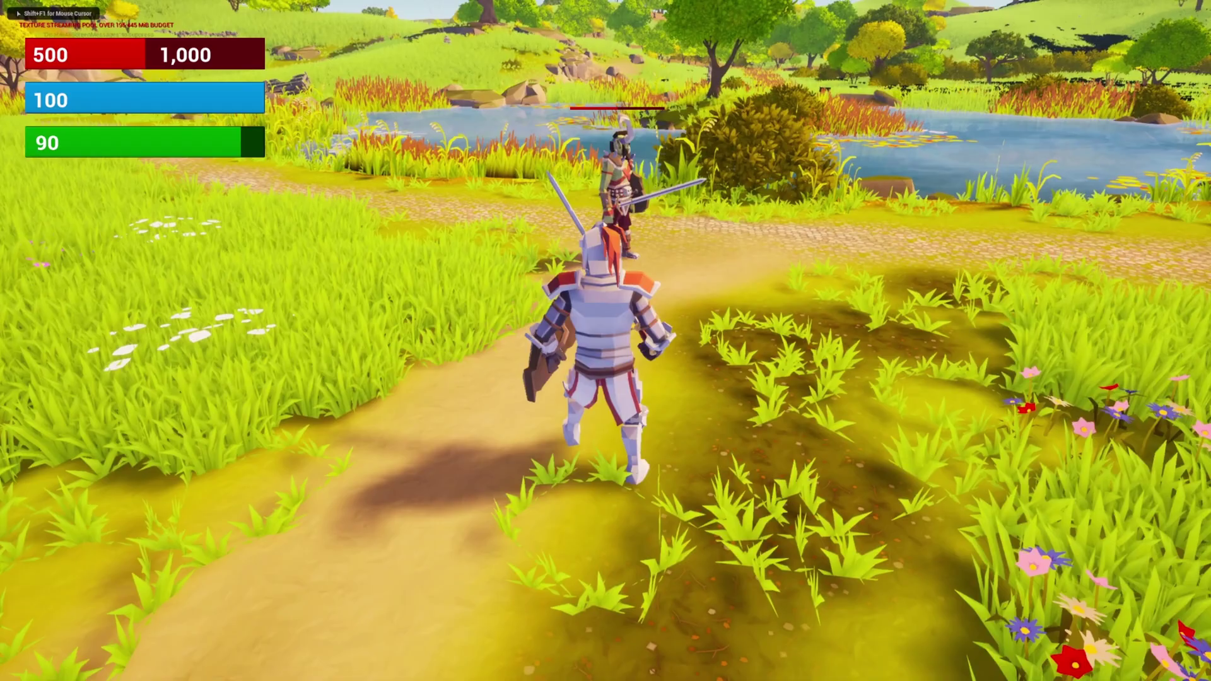
key(w)
click(606, 340)
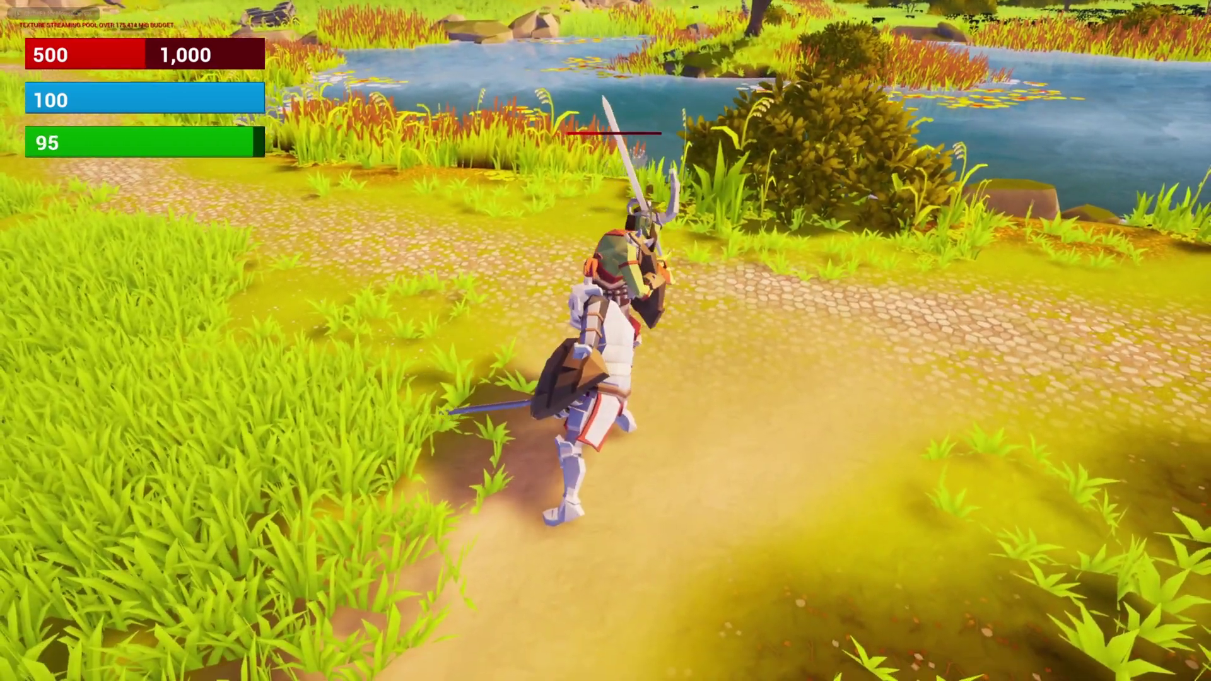
key(s)
key(w)
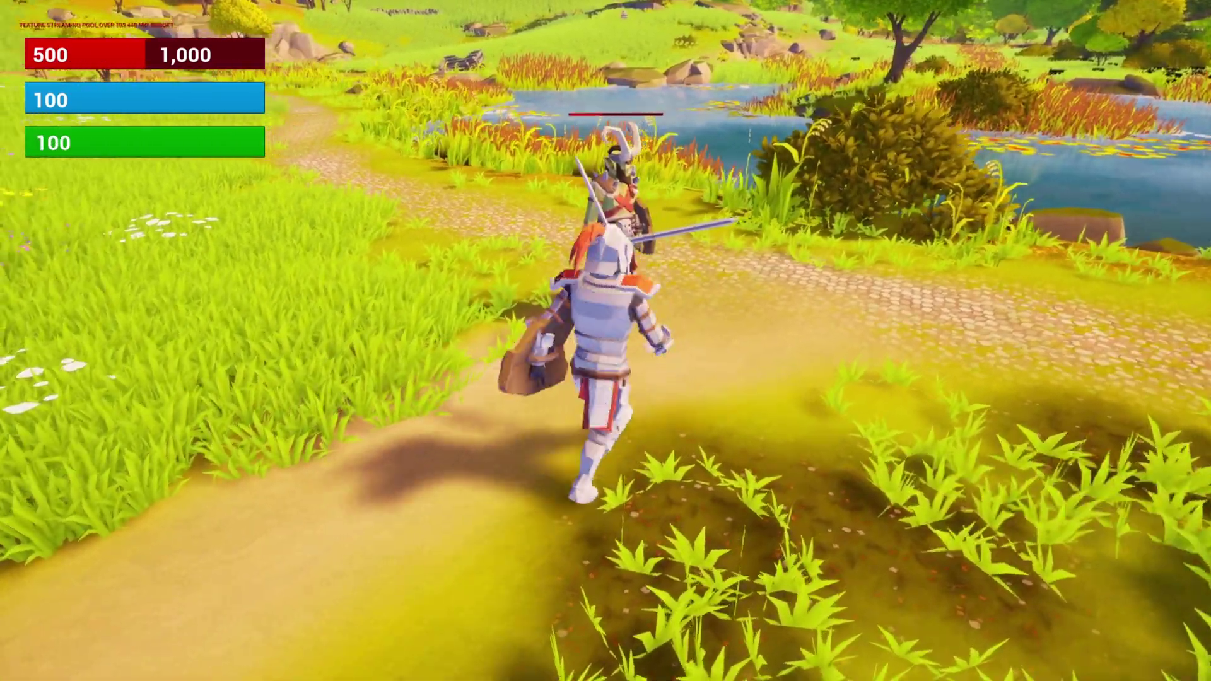
click(606, 340)
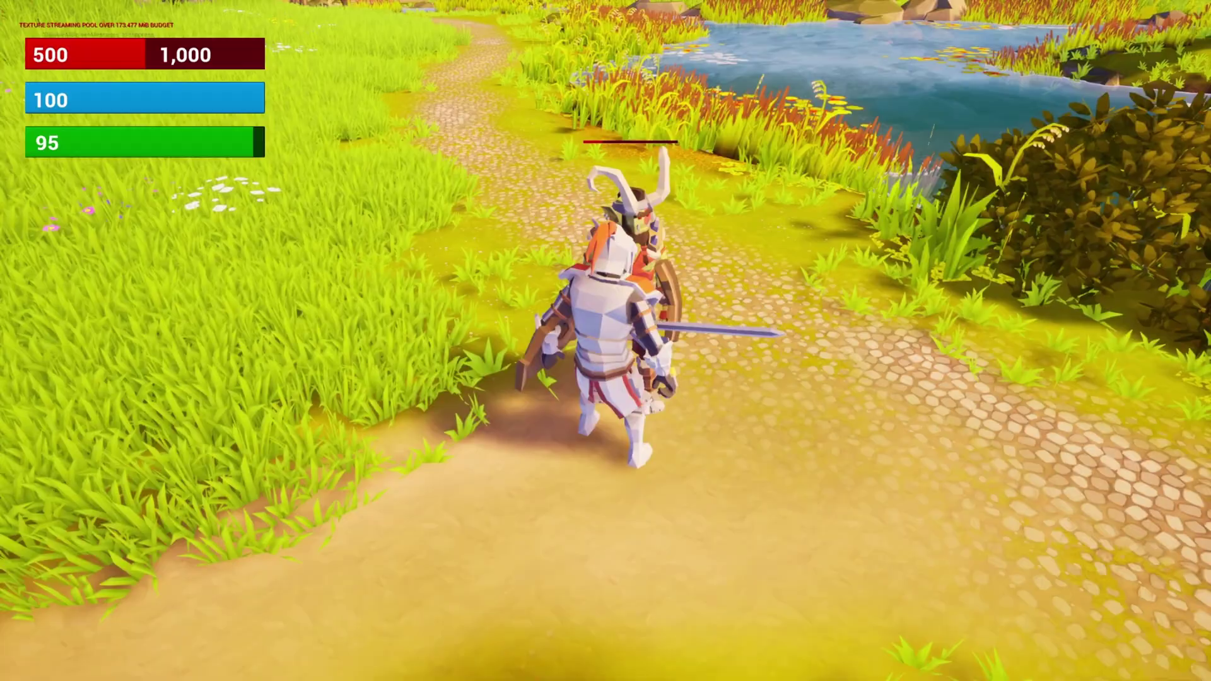
key(s)
key(w)
click(605, 341)
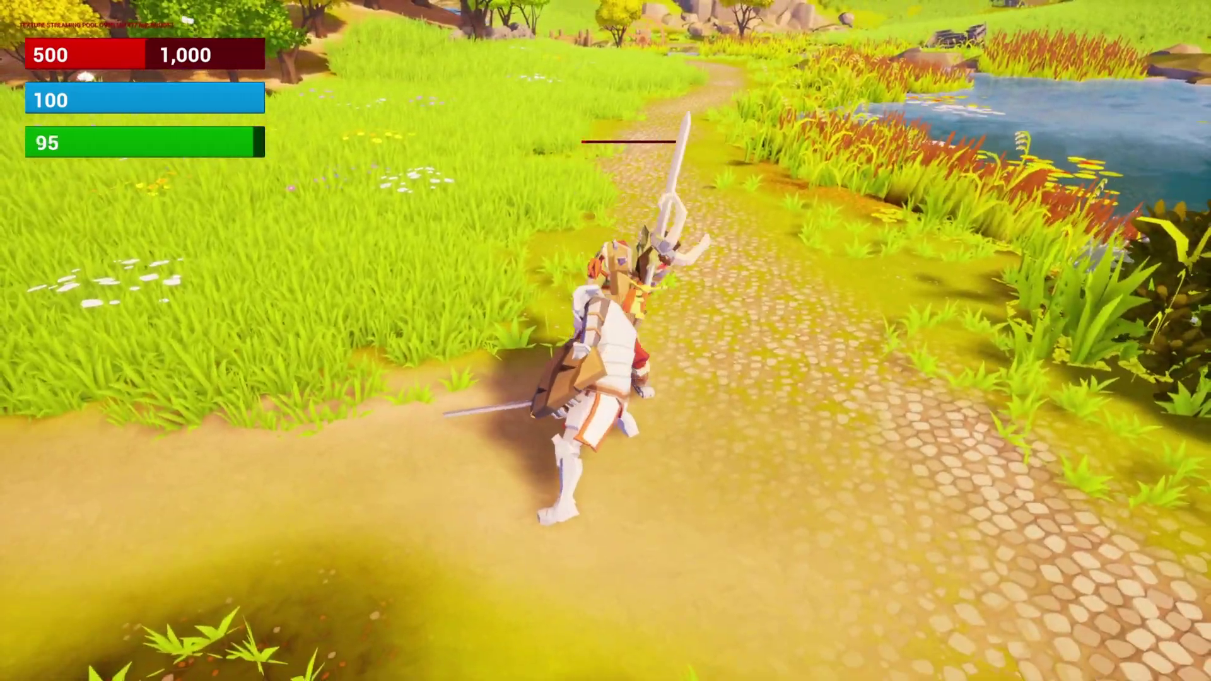
key(s)
key(w)
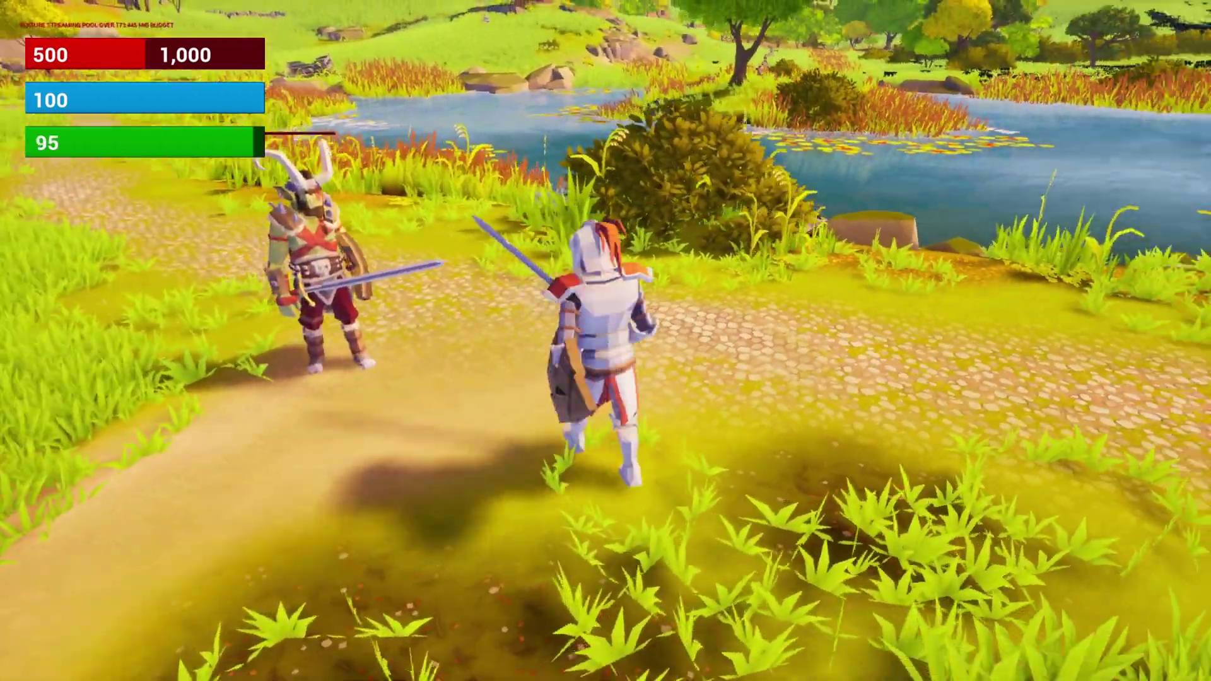
key(a)
key(d)
key(a)
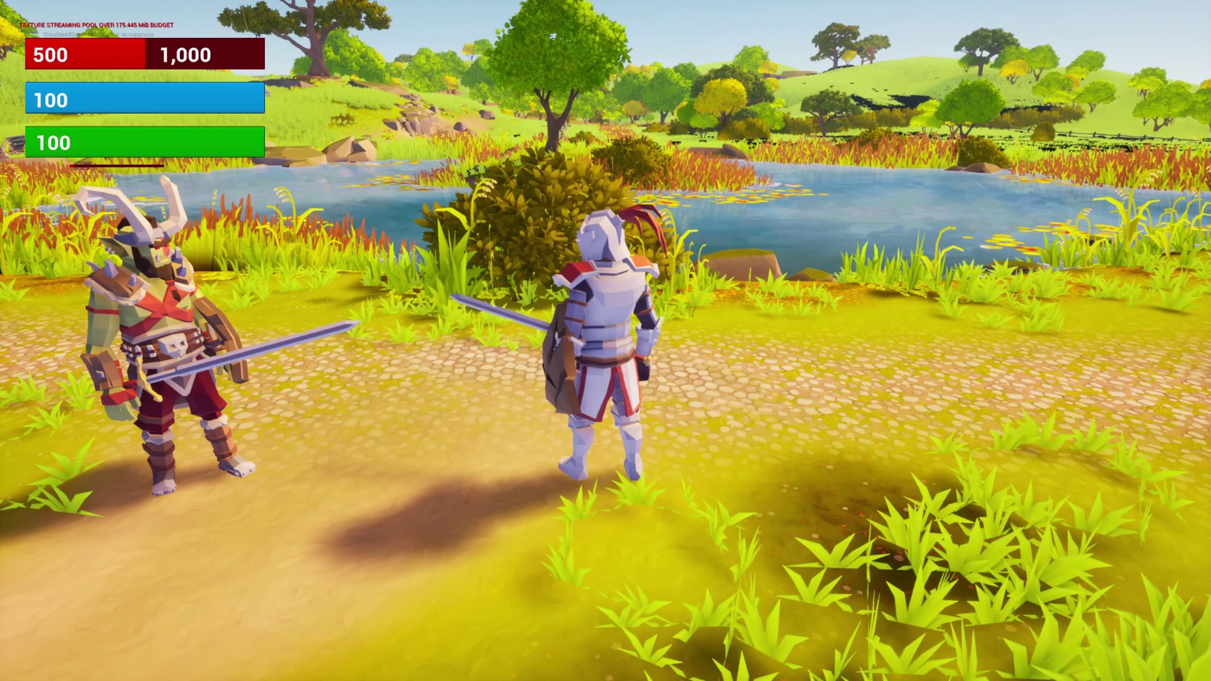
Test the enemy's death in another play session, attacking it from the front and from behind, and examine the area afterward.
click(605, 340)
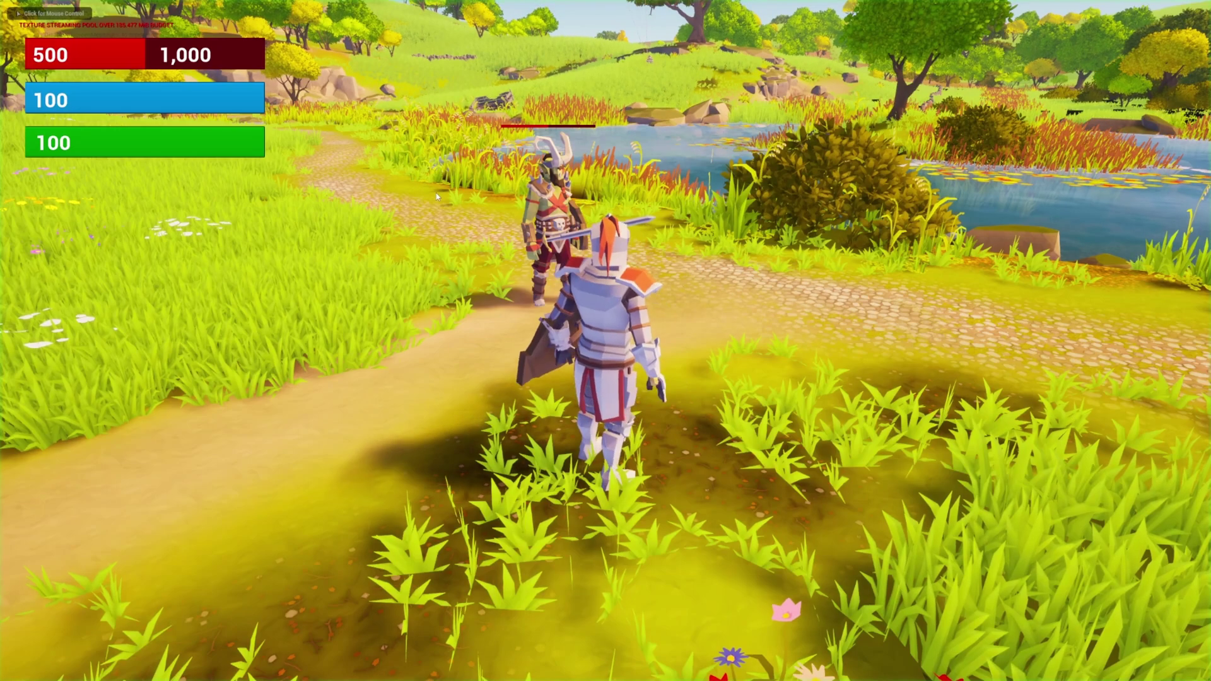
key(w)
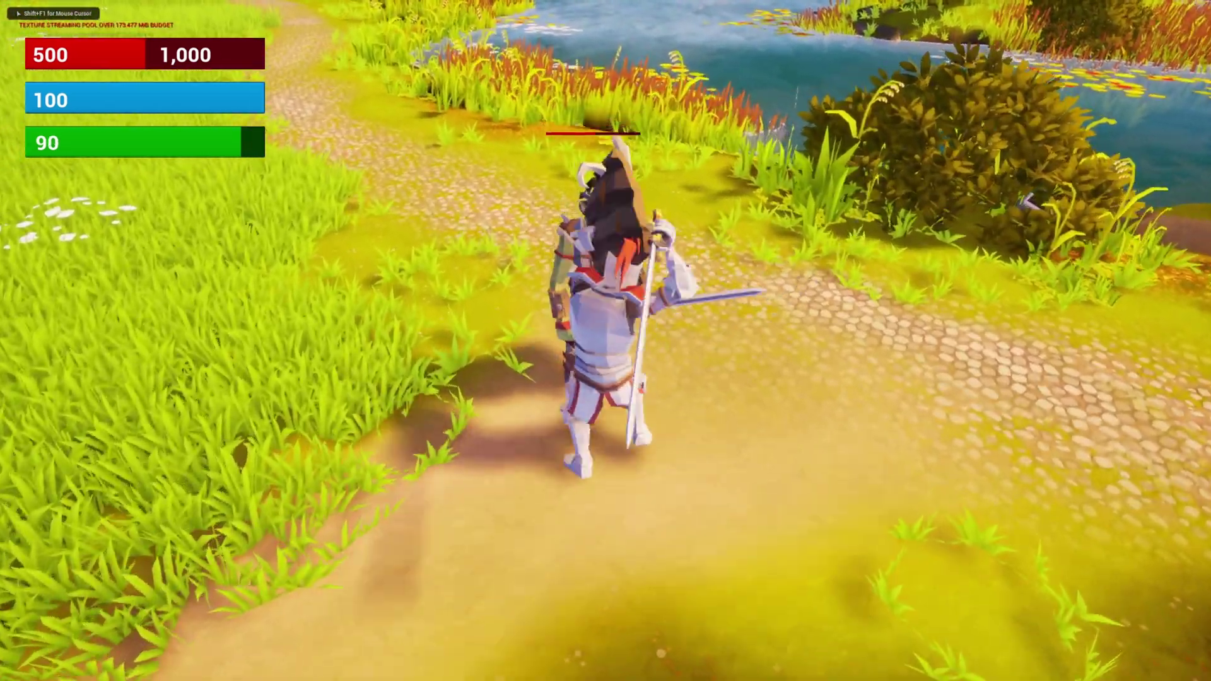
key(s)
key(w)
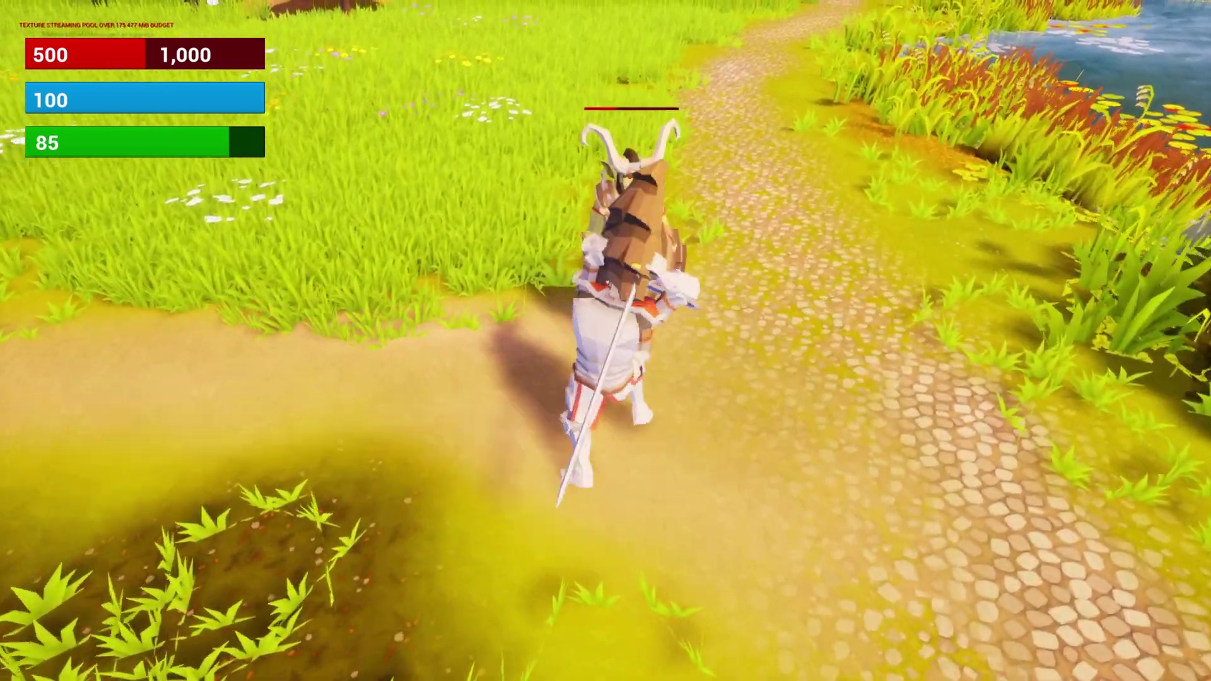
key(s)
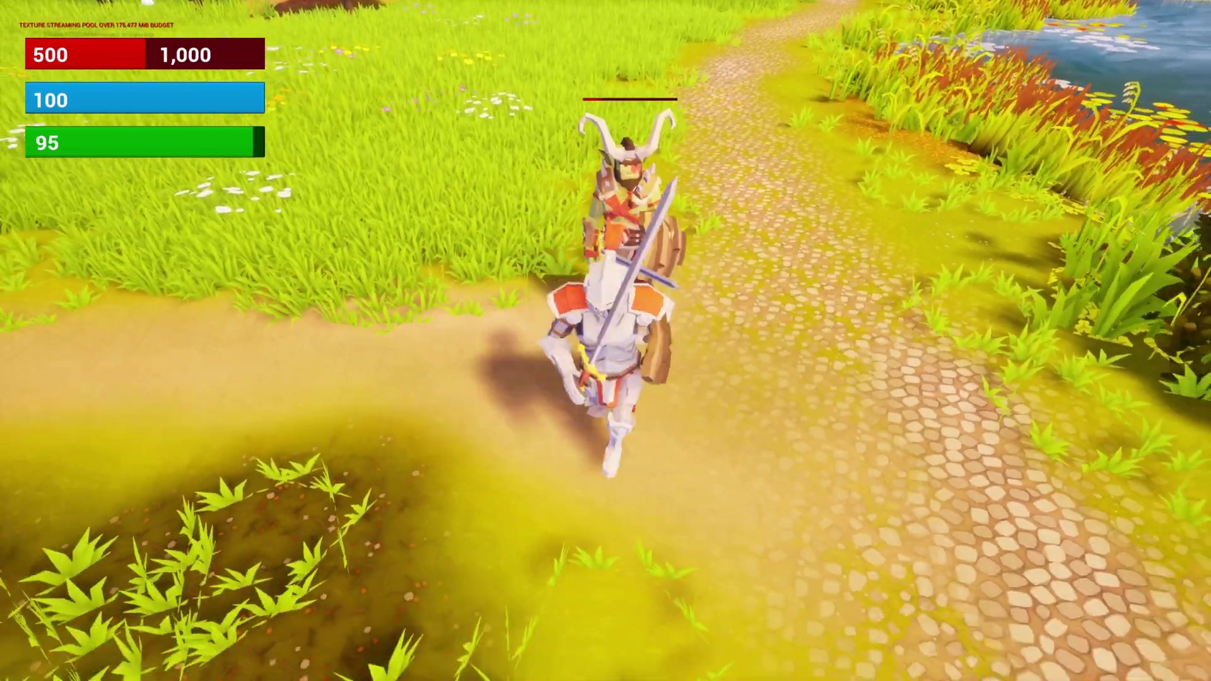
key(w)
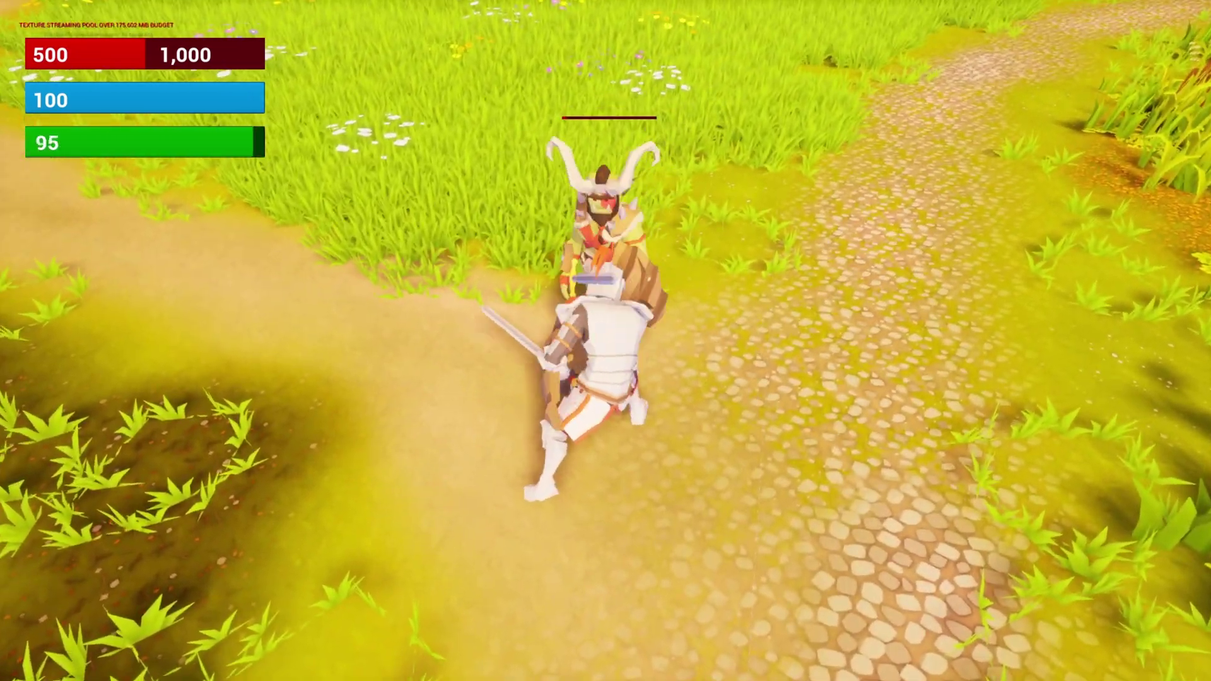
key(s)
key(d)
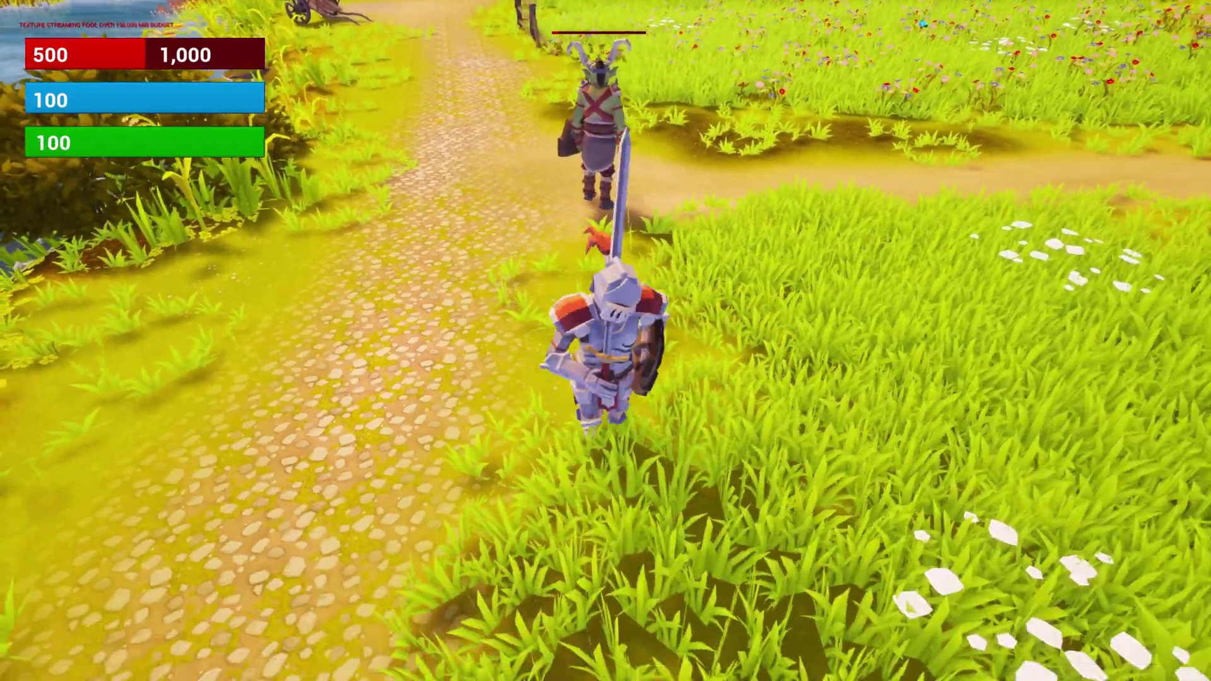
key(w)
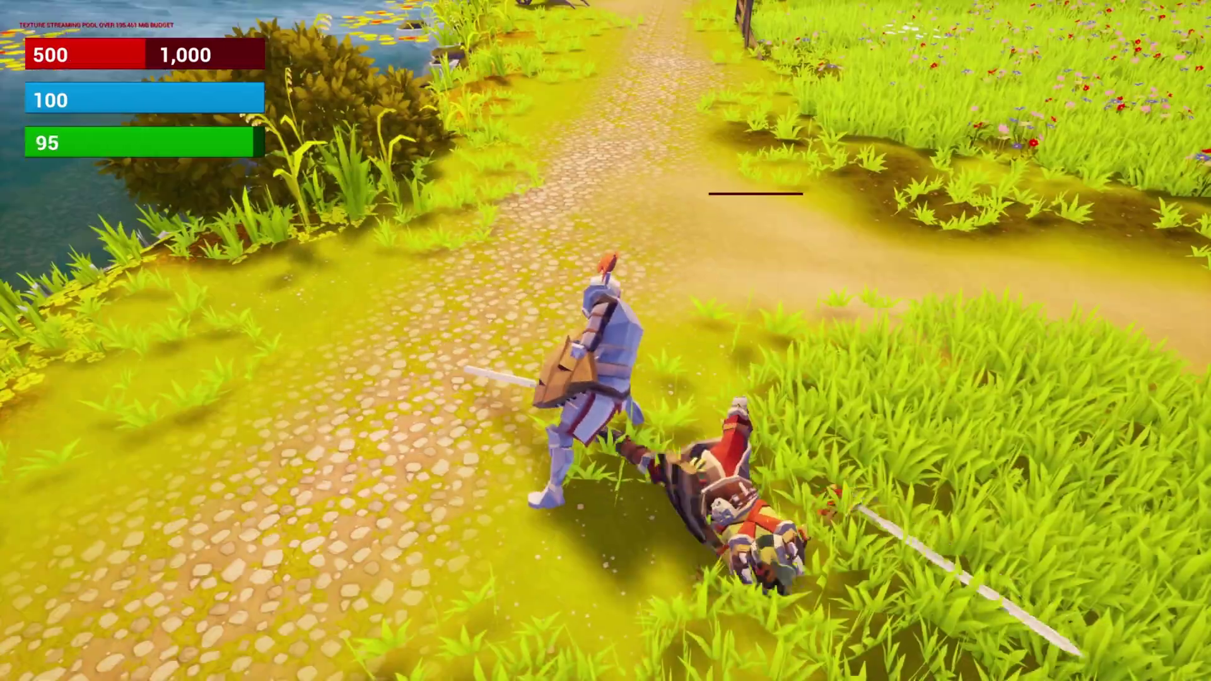
key(w)
key(w)
key(a)
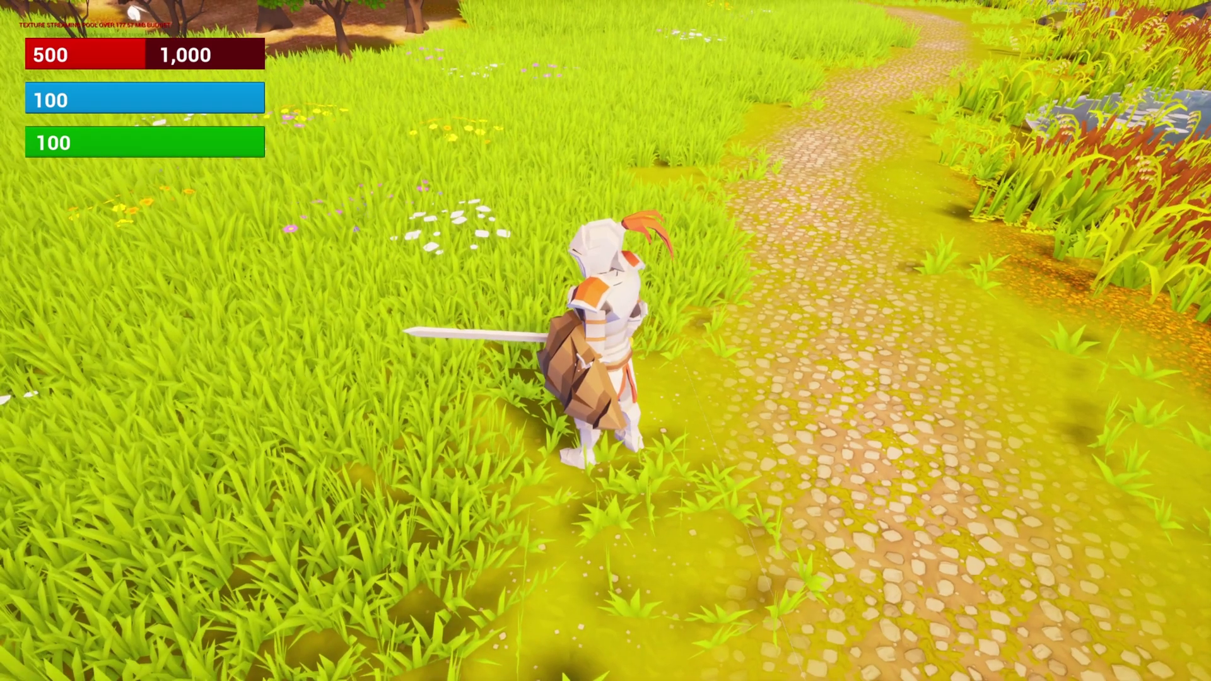
key(s)
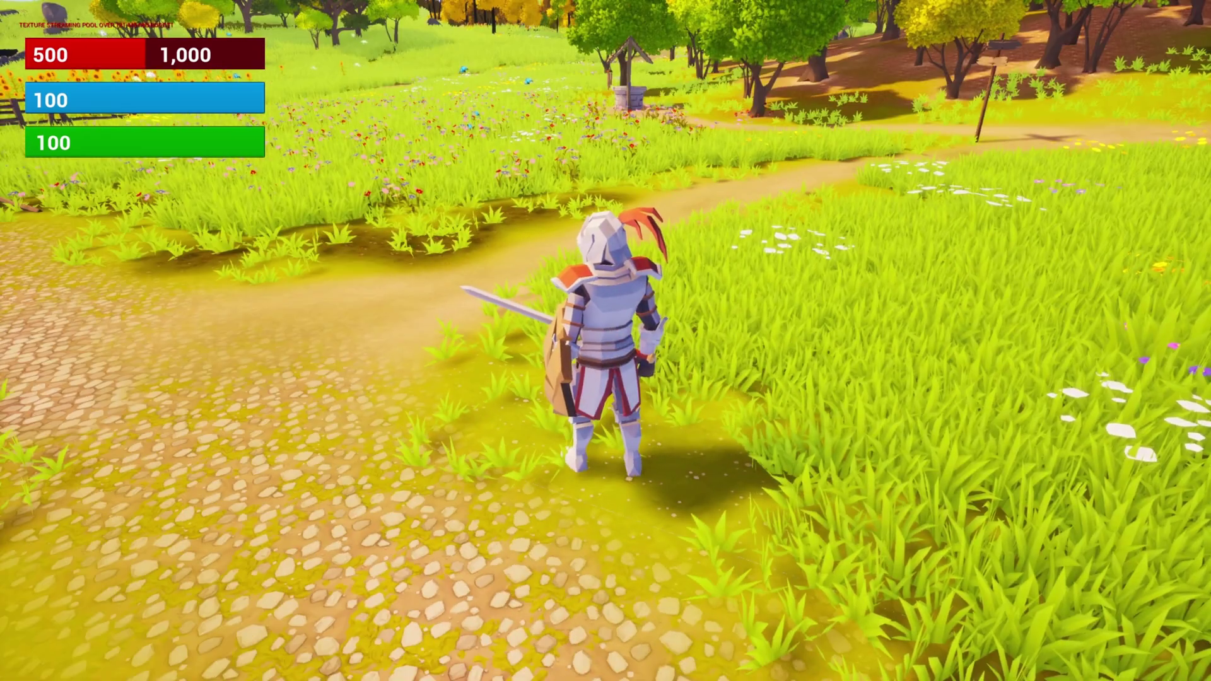
End the play session and read the Hit Angle Calculation section of the Ninja Combat Hit Reaction Ability documentation.
key(Escape)
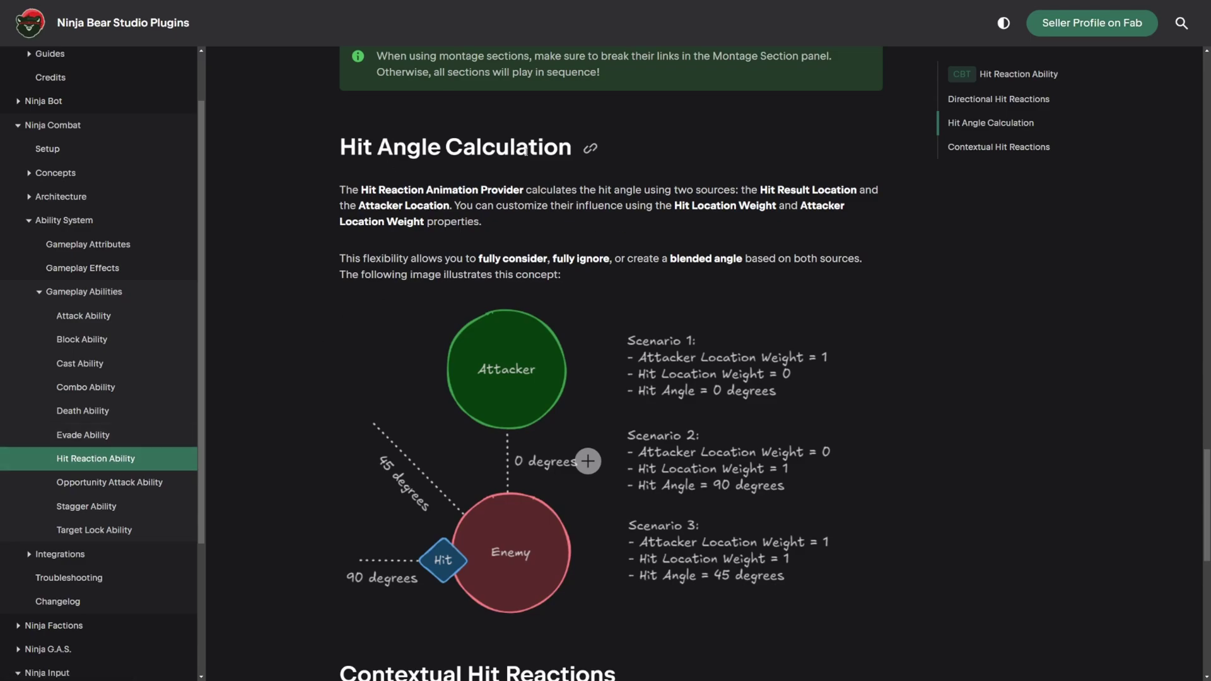
scroll(434, 313, down, 2)
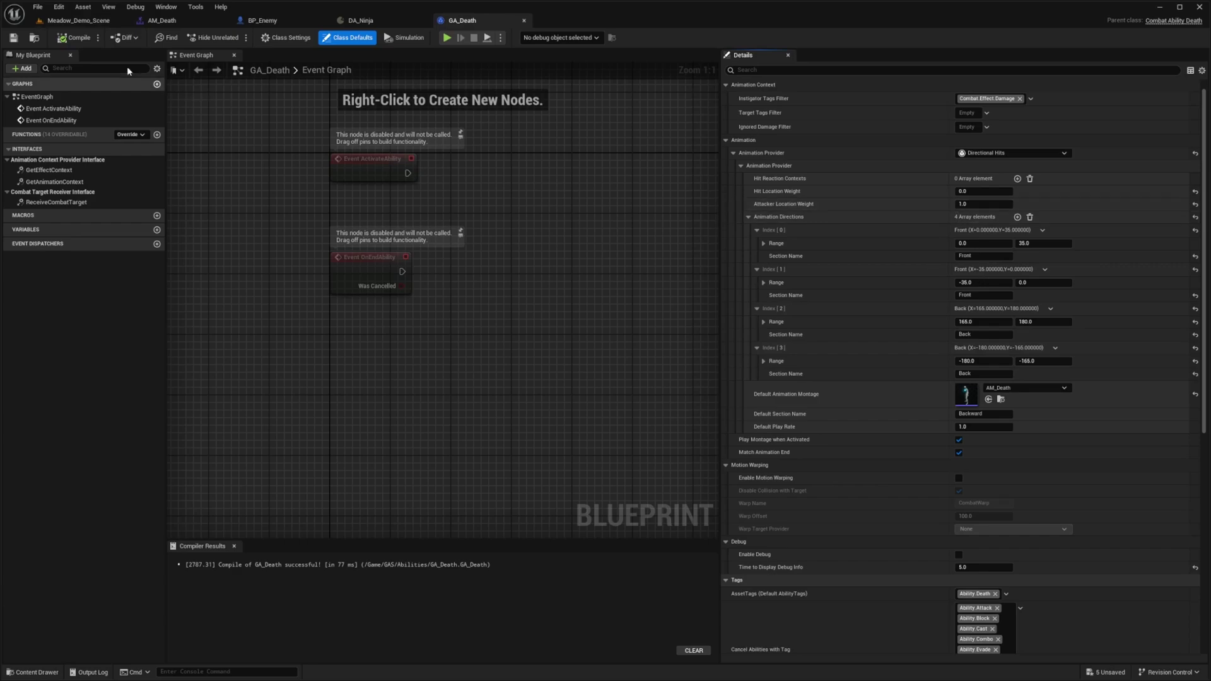
Return to Meadow_Demo_Scene, play it full screen and attack the enemy from the front to test GA_Death's directional animation.
click(77, 20)
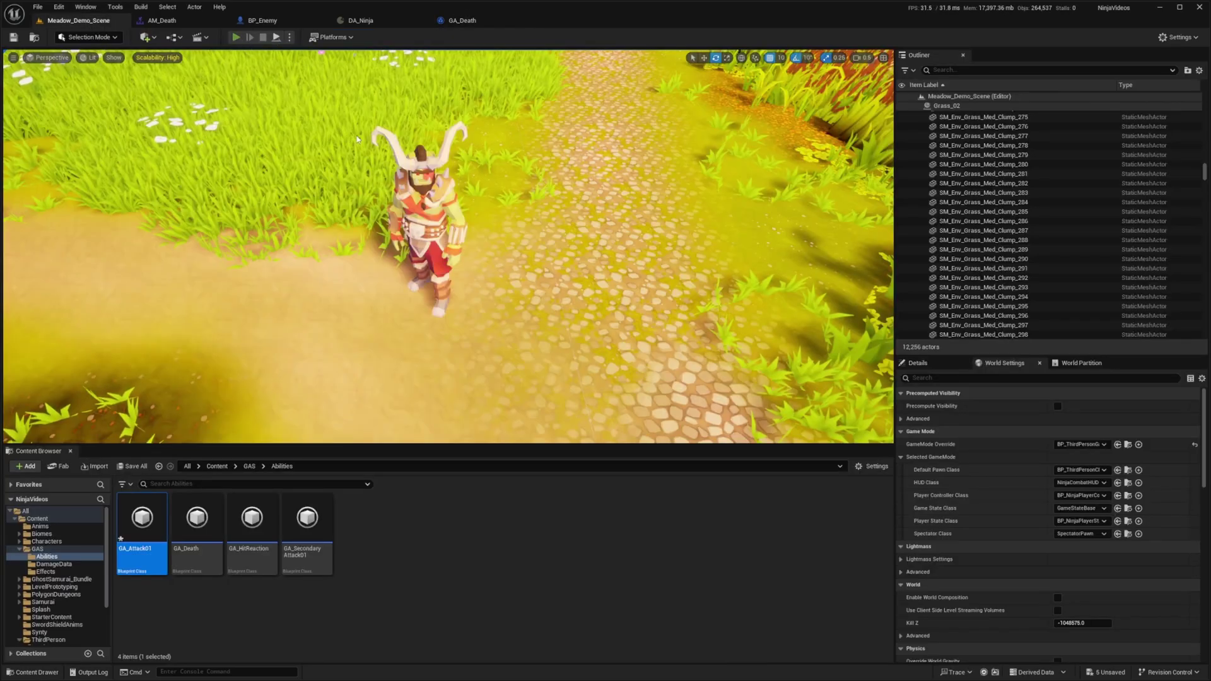
key(alt+p)
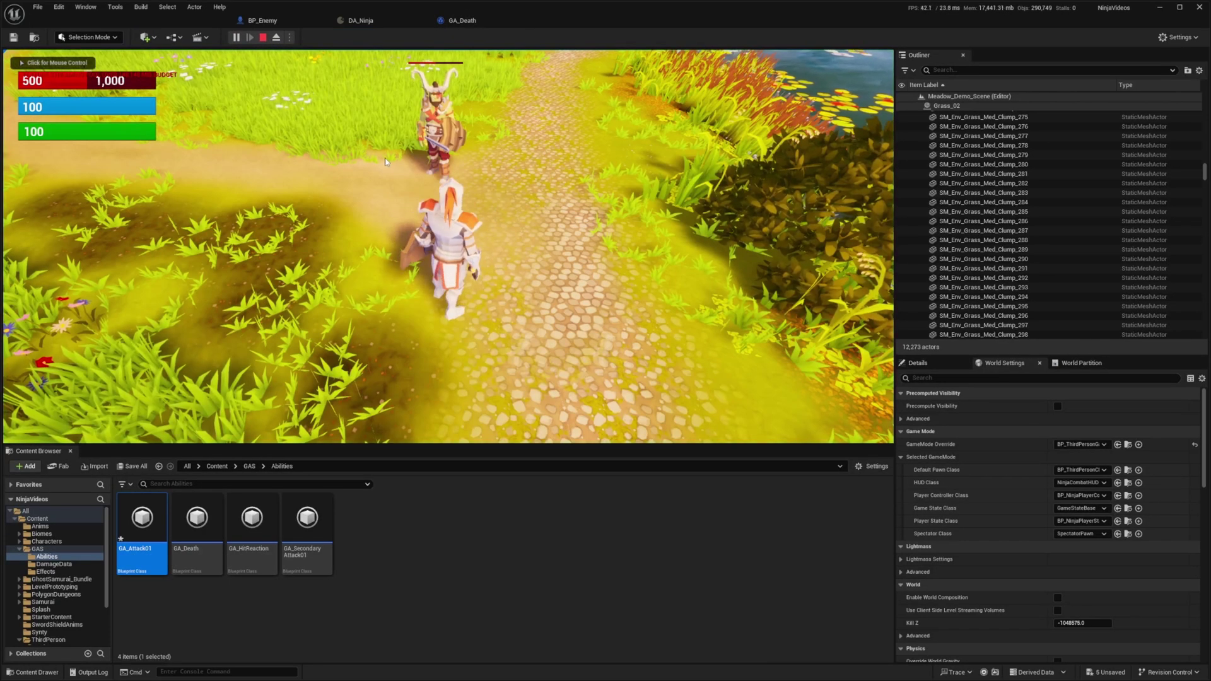
key(F11)
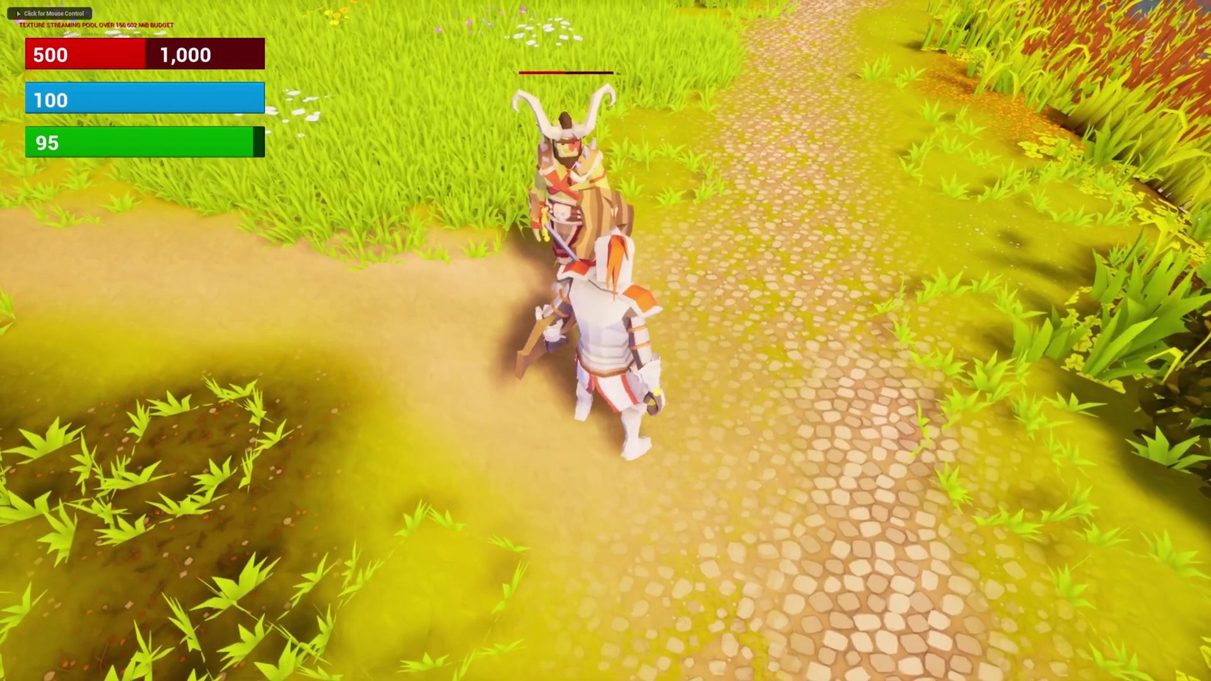
click(606, 340)
key(s)
key(d)
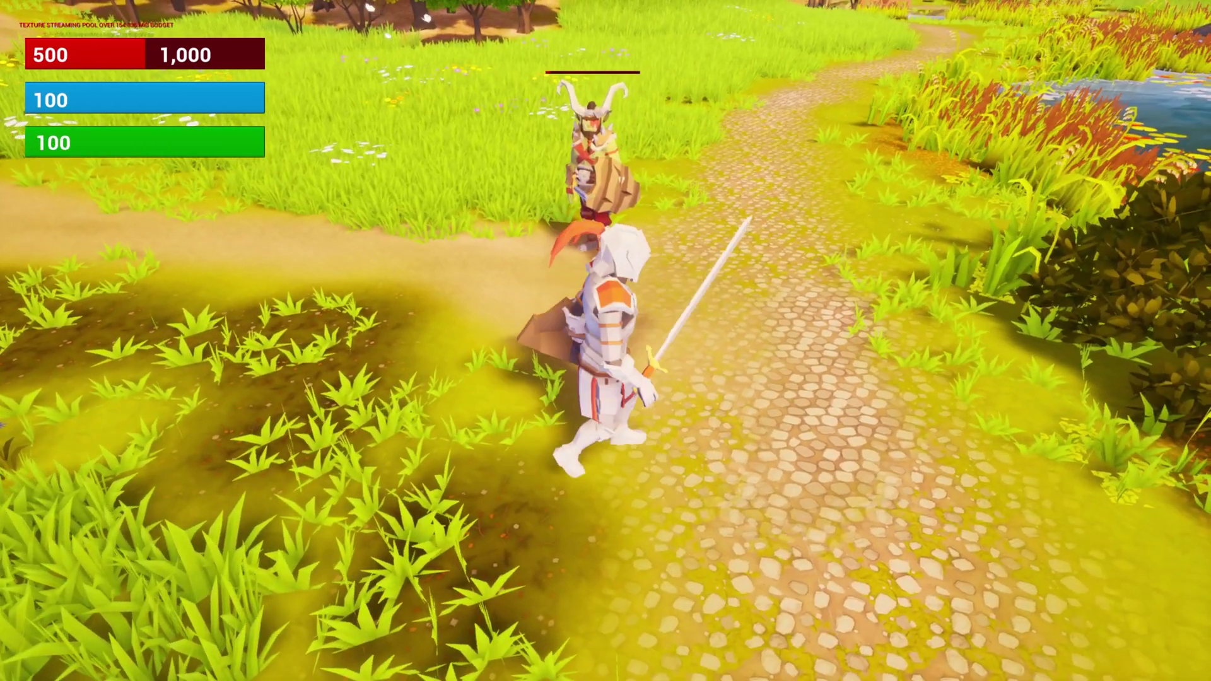
key(w)
key(s)
key(w)
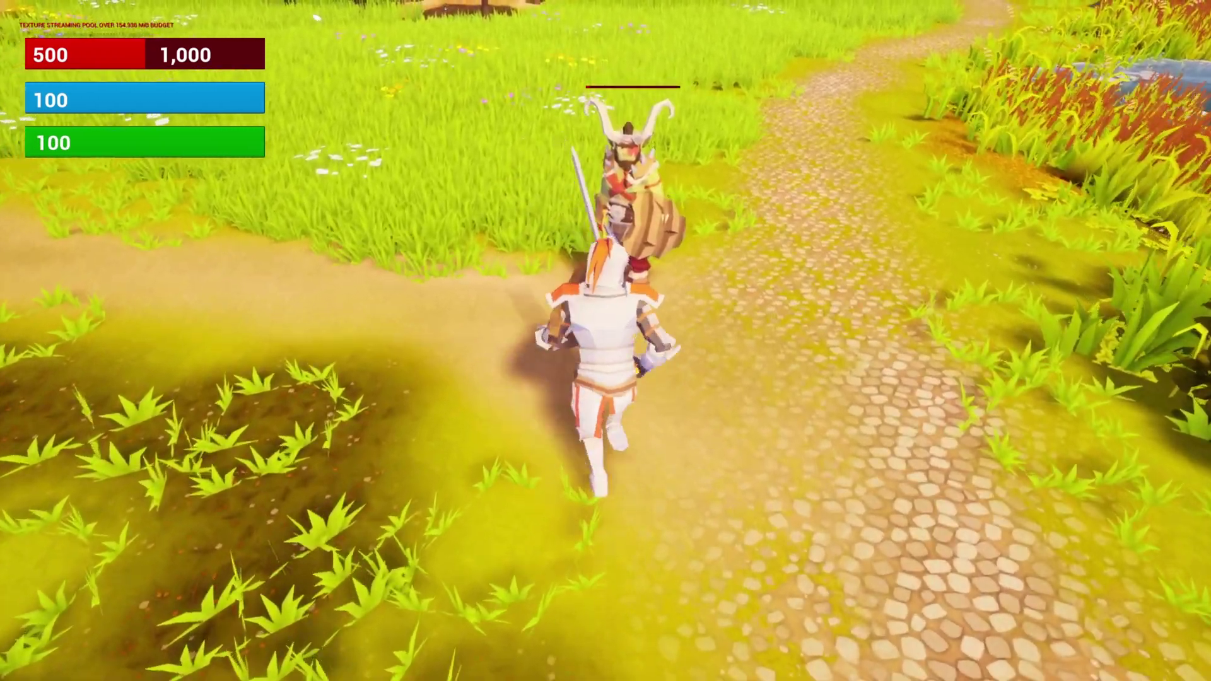
click(606, 341)
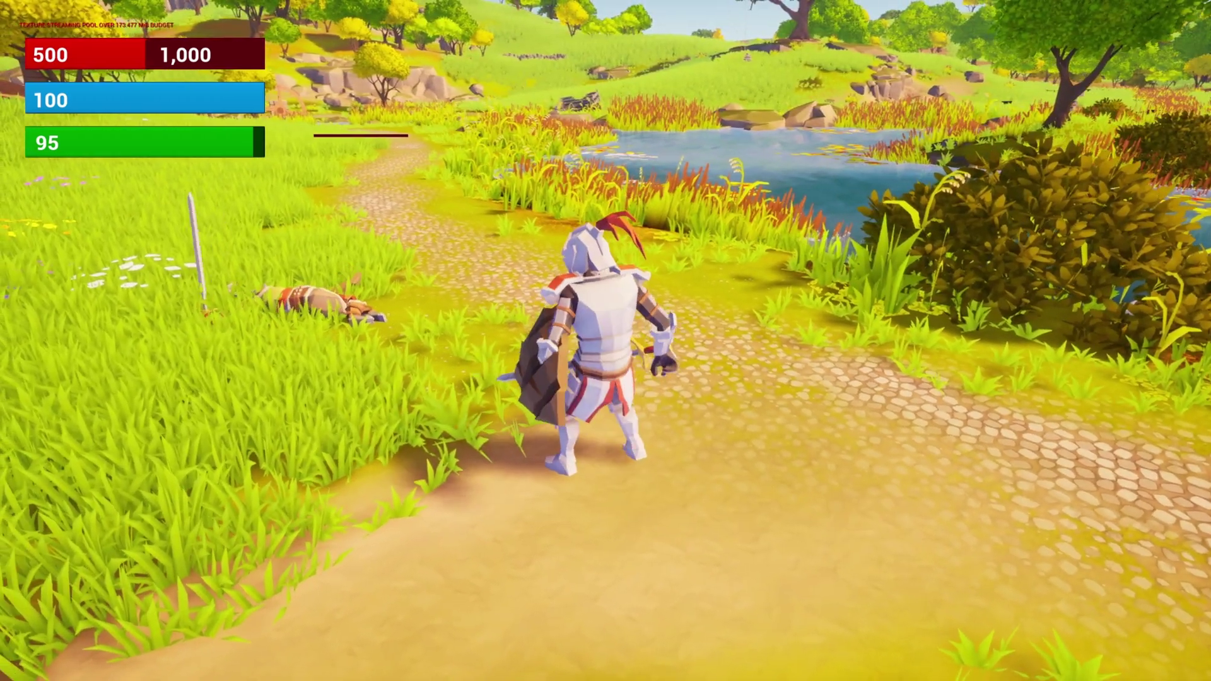
key(a)
key(s)
key(a)
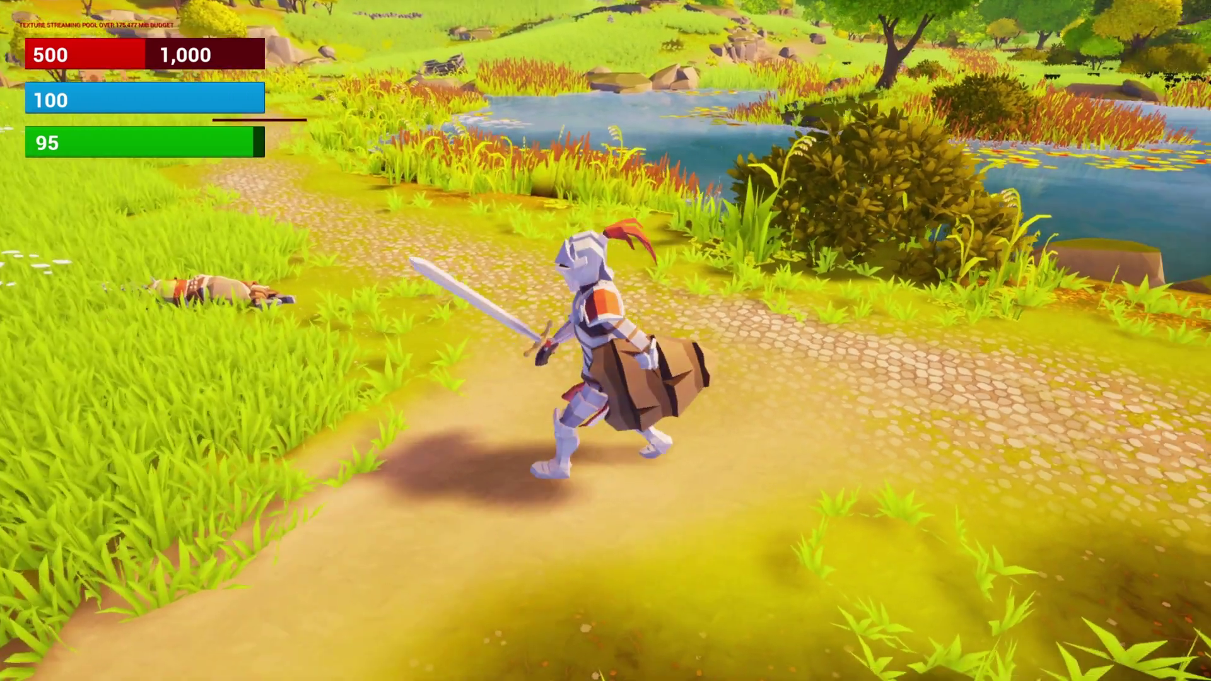
key(s)
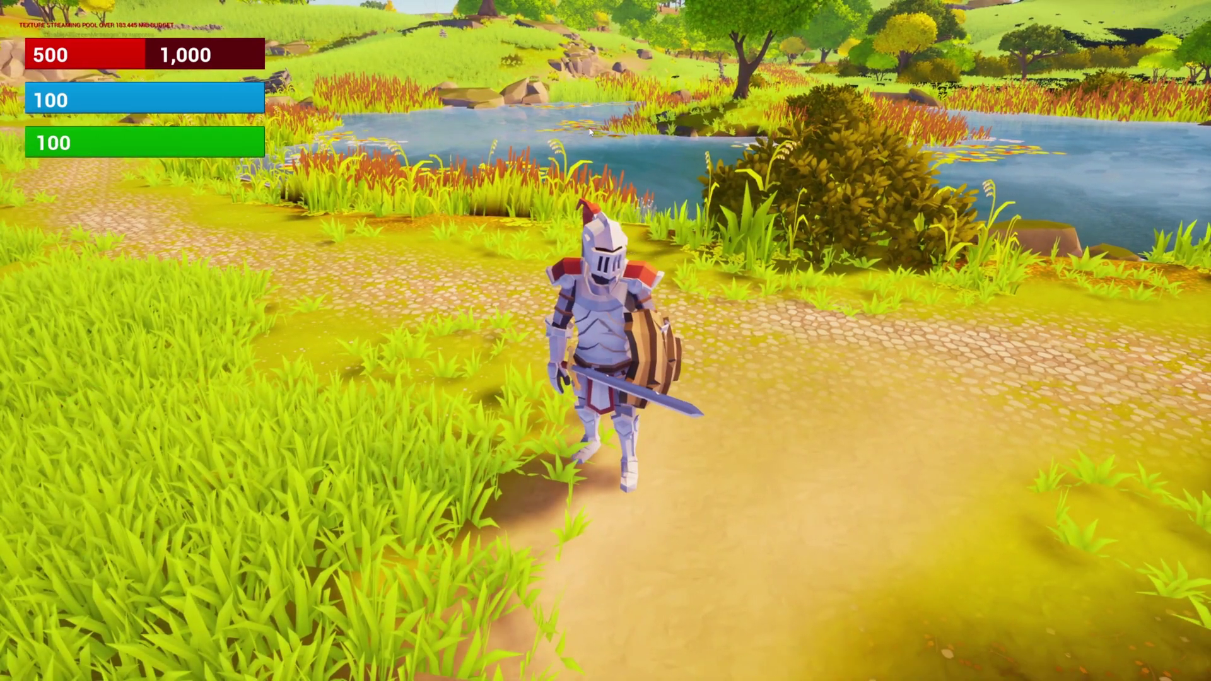